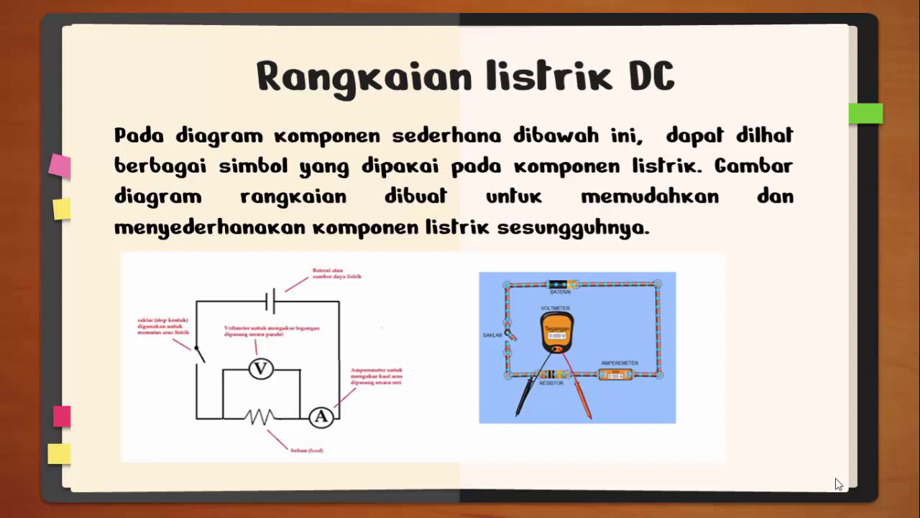
# Advance the presentation to the Langkah Kerja slide and open its circuit-construction-kit-dc simulation link.
pyautogui.press('Right')
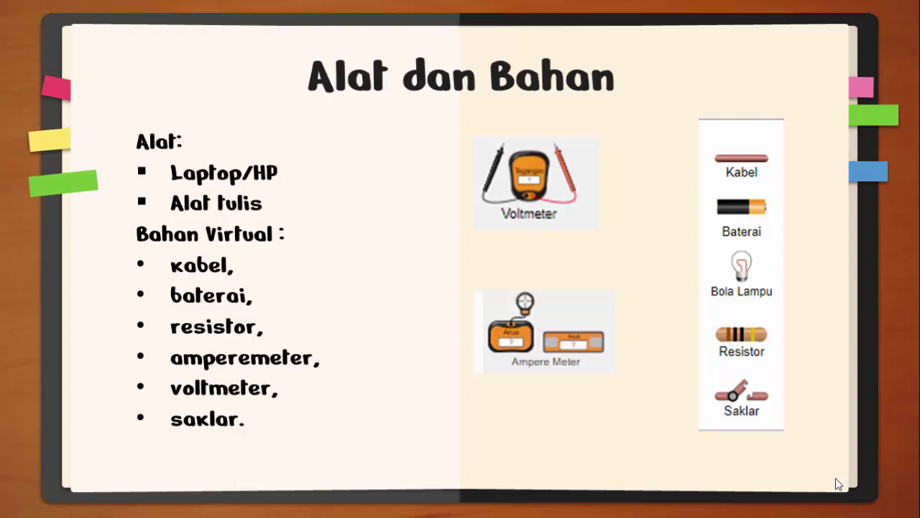
pyautogui.click(835, 484)
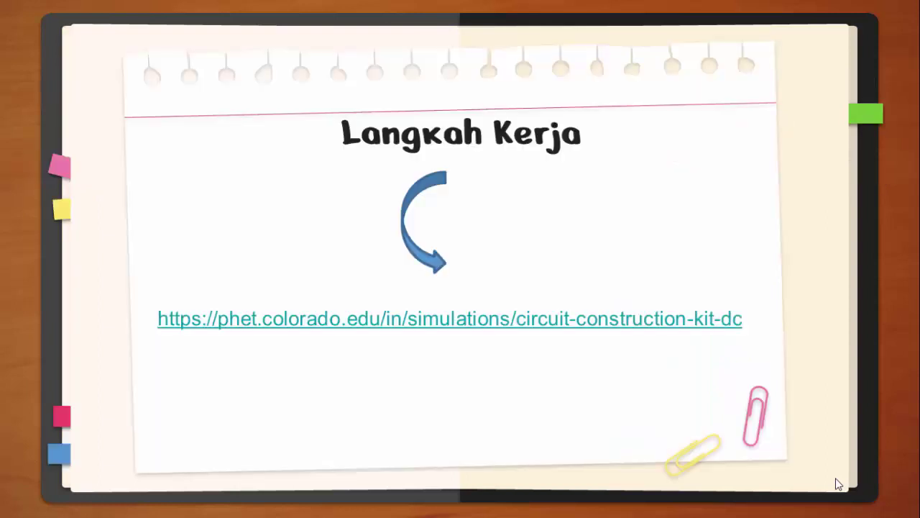
pyautogui.click(566, 325)
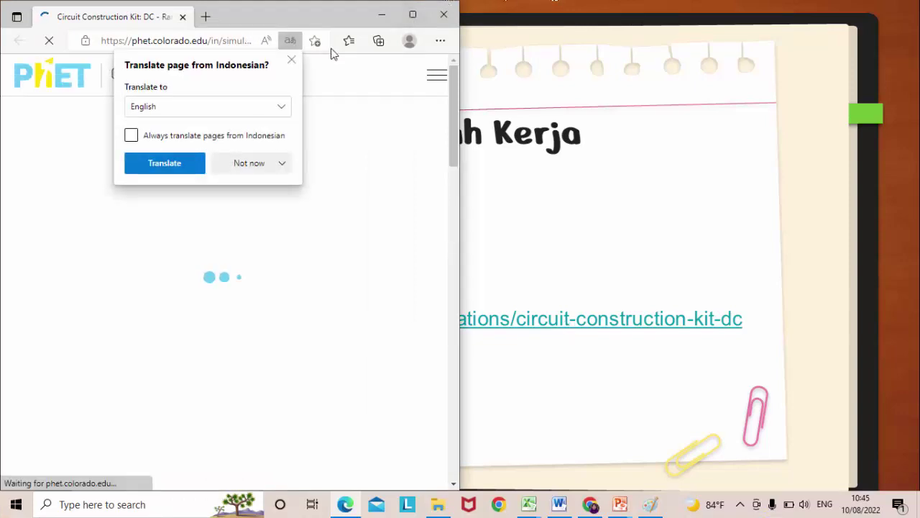
# Dismiss the page translation offer, maximize the browser, and launch the Lab screen of Circuit Construction Kit: DC.
pyautogui.click(291, 59)
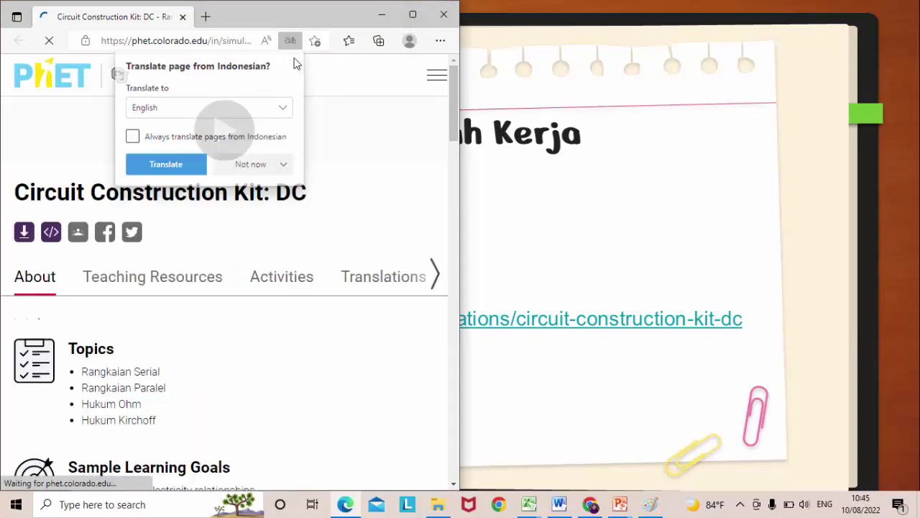
pyautogui.click(415, 15)
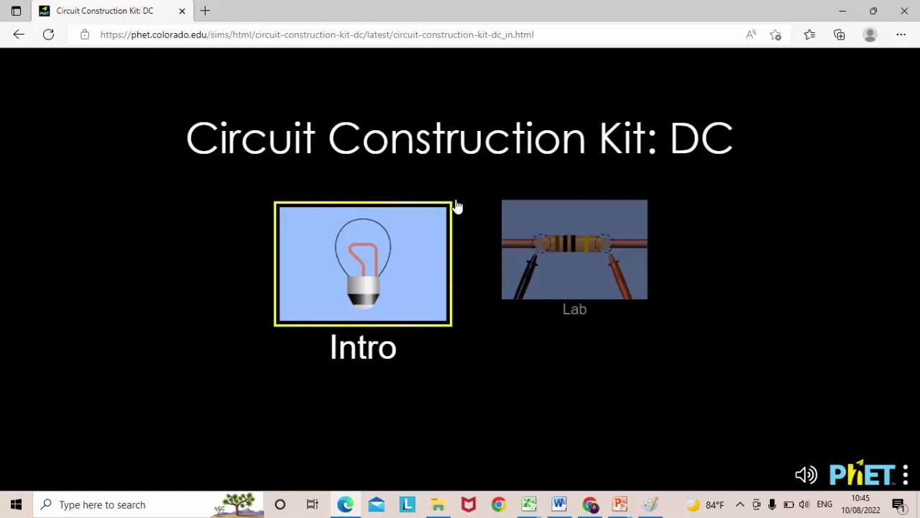
pyautogui.click(606, 272)
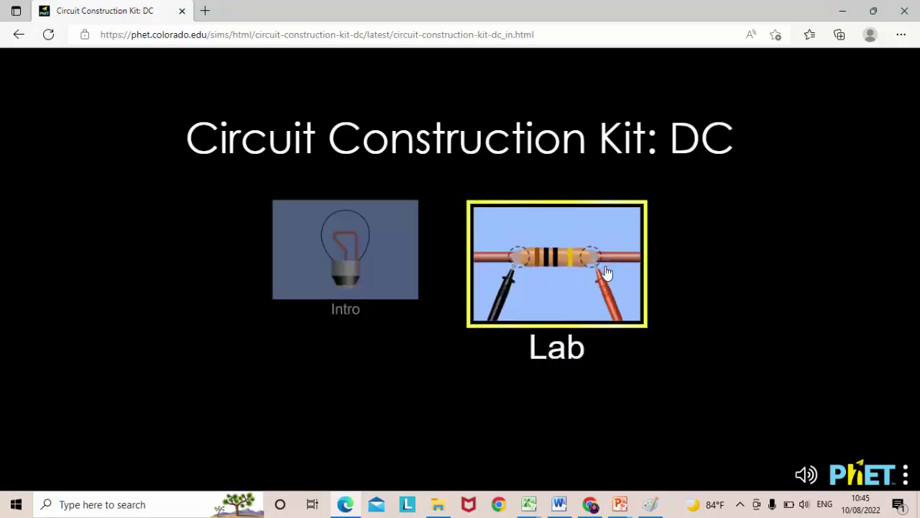
pyautogui.click(602, 274)
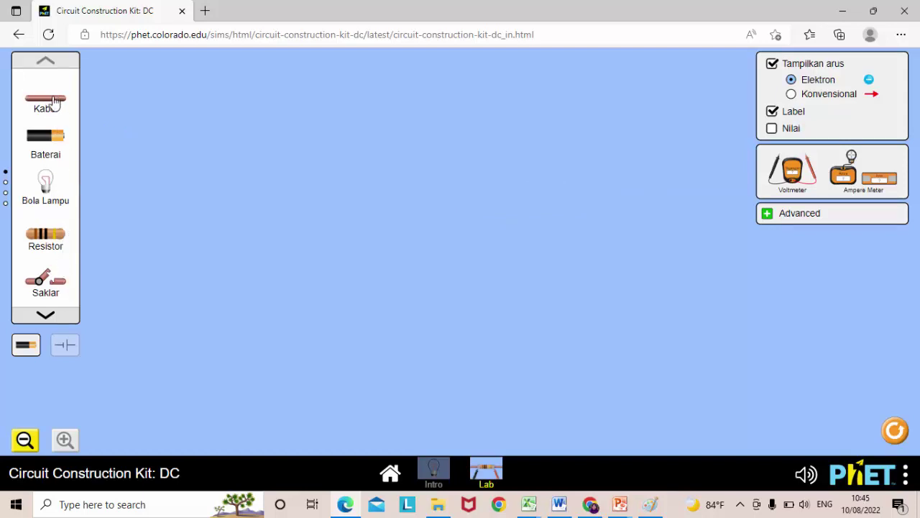
# Place a battery in the empty workspace and attach a wire to each of its ends.
pyautogui.moveTo(44, 135); pyautogui.dragTo(369, 305)
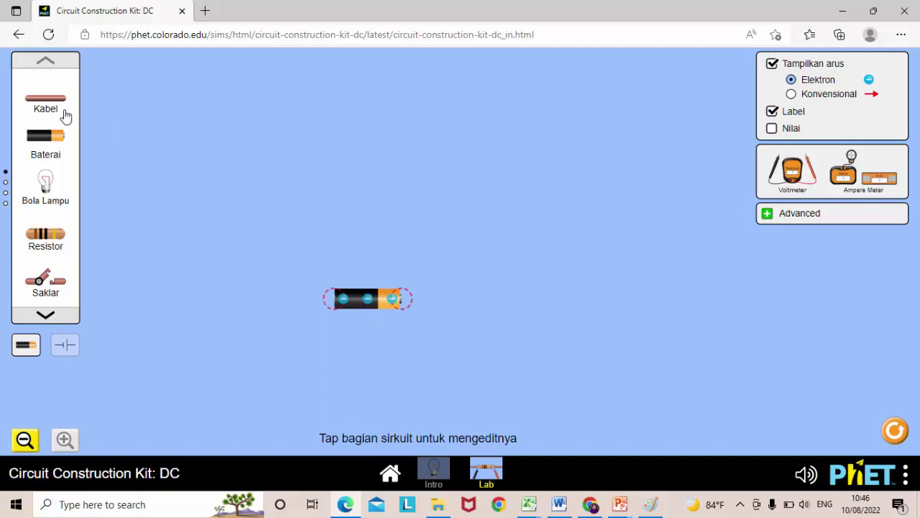
pyautogui.moveTo(67, 106); pyautogui.dragTo(294, 307)
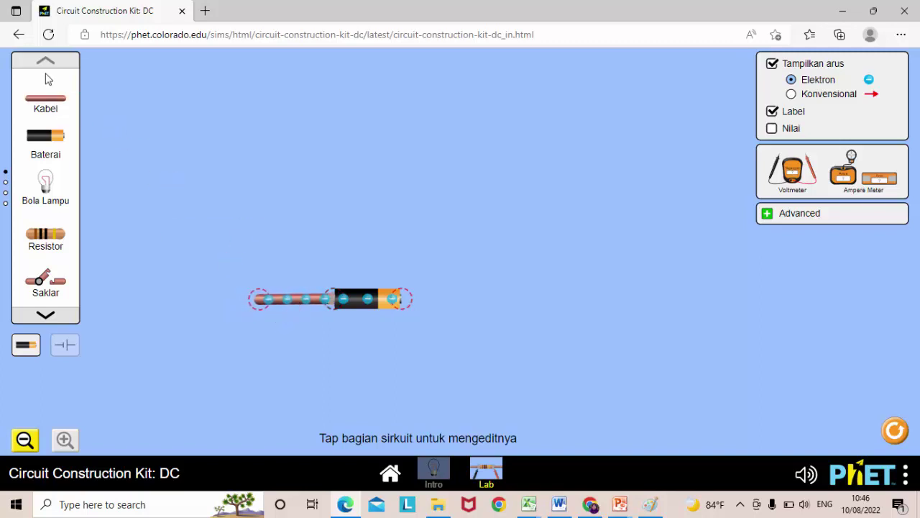
pyautogui.moveTo(50, 104); pyautogui.dragTo(444, 304)
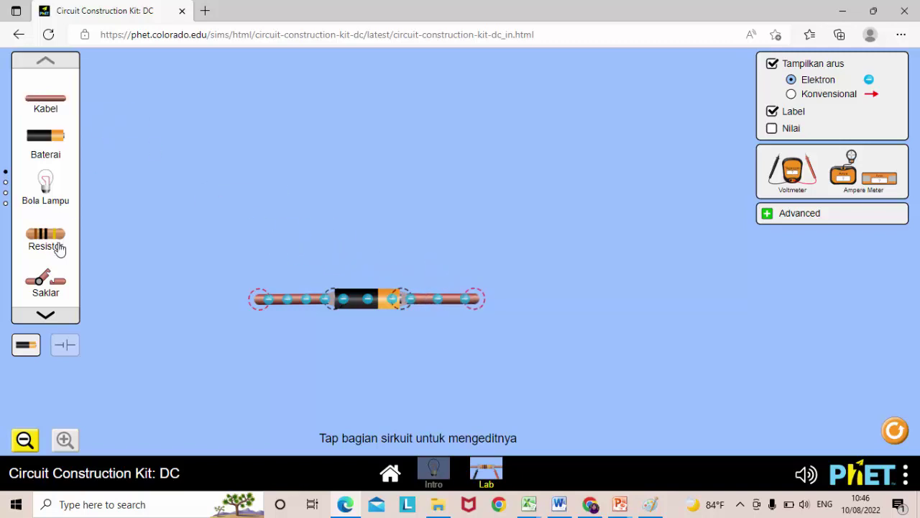
# Place a resistor above the battery with an ammeter to its right, and attach a switch to the battery's right-hand wire.
pyautogui.moveTo(43, 244); pyautogui.dragTo(366, 157)
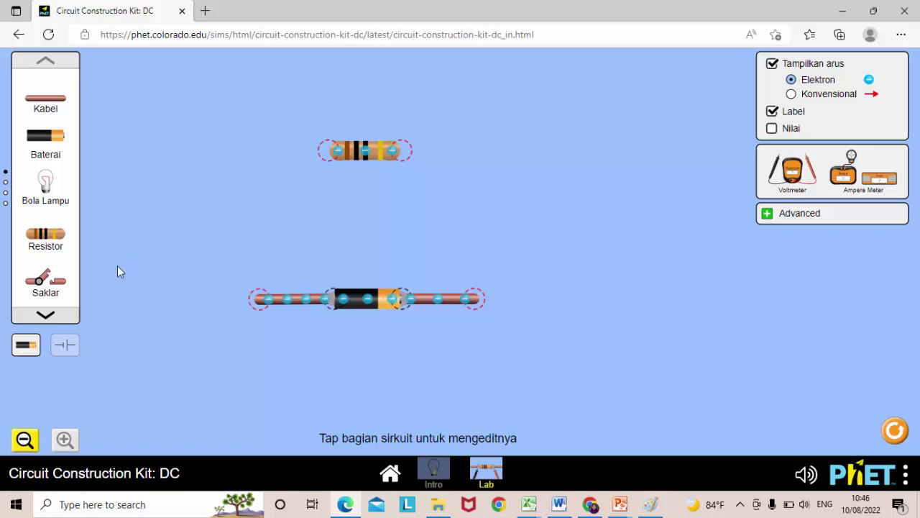
pyautogui.moveTo(45, 280); pyautogui.dragTo(505, 303)
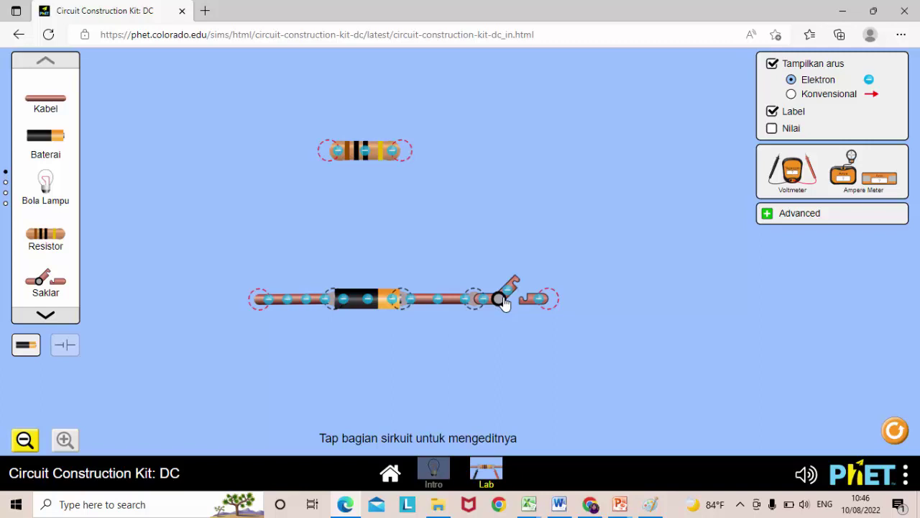
pyautogui.moveTo(878, 180); pyautogui.dragTo(552, 188)
pyautogui.moveTo(568, 220); pyautogui.dragTo(530, 156)
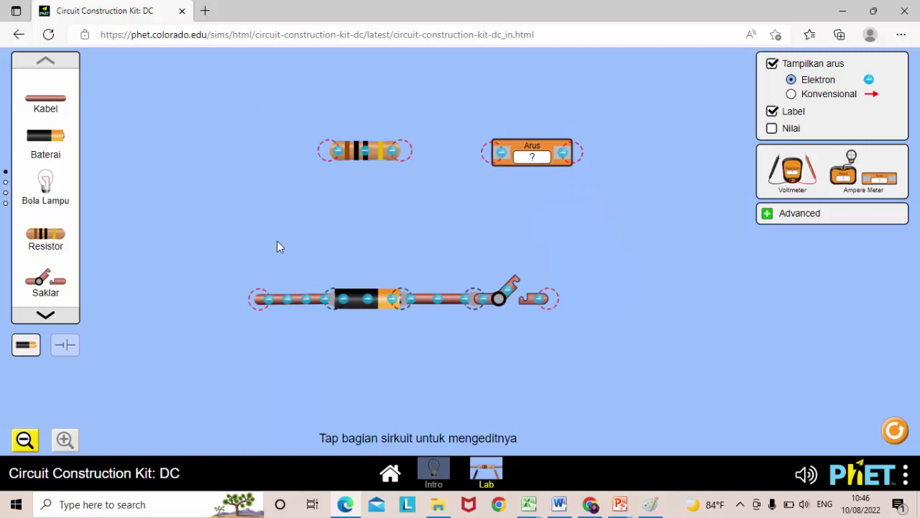
# Wire the resistor to the ammeter and connect the resistor's left end down to the battery's left-hand wire.
pyautogui.moveTo(58, 98); pyautogui.dragTo(445, 156)
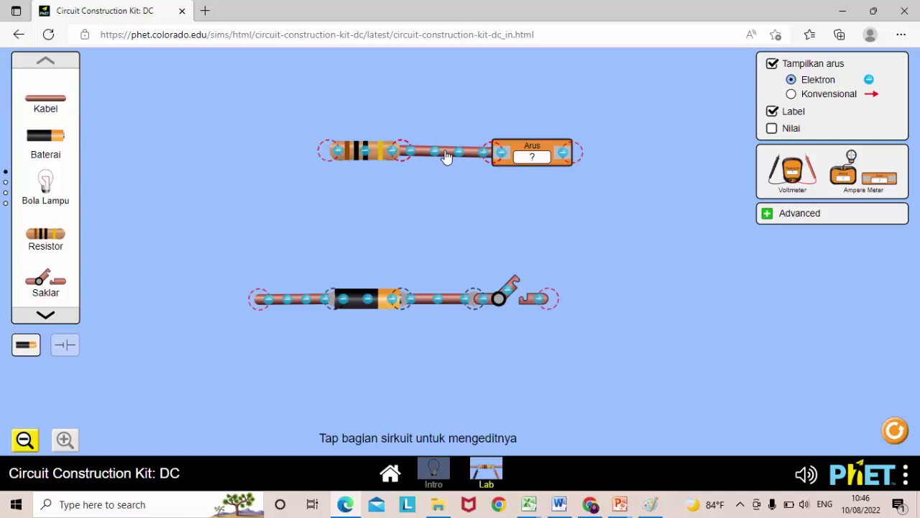
pyautogui.moveTo(57, 97); pyautogui.dragTo(298, 156)
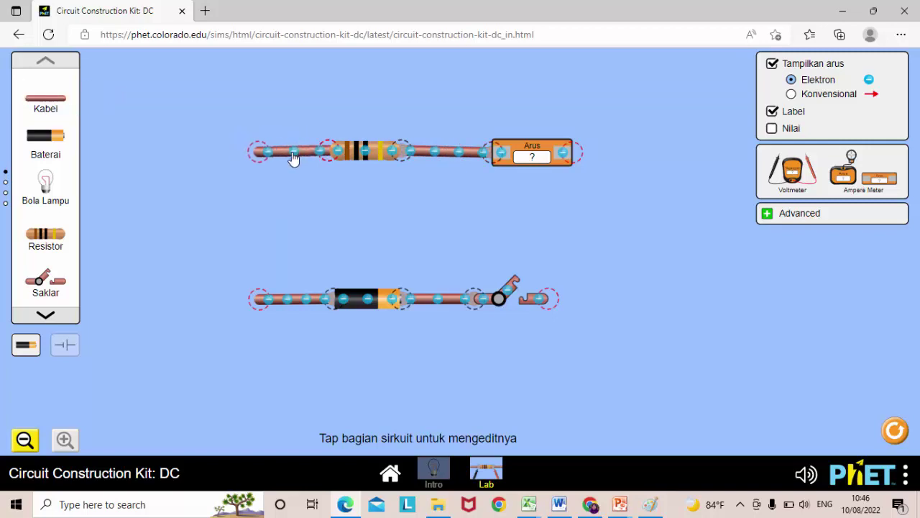
pyautogui.moveTo(68, 99); pyautogui.dragTo(259, 301)
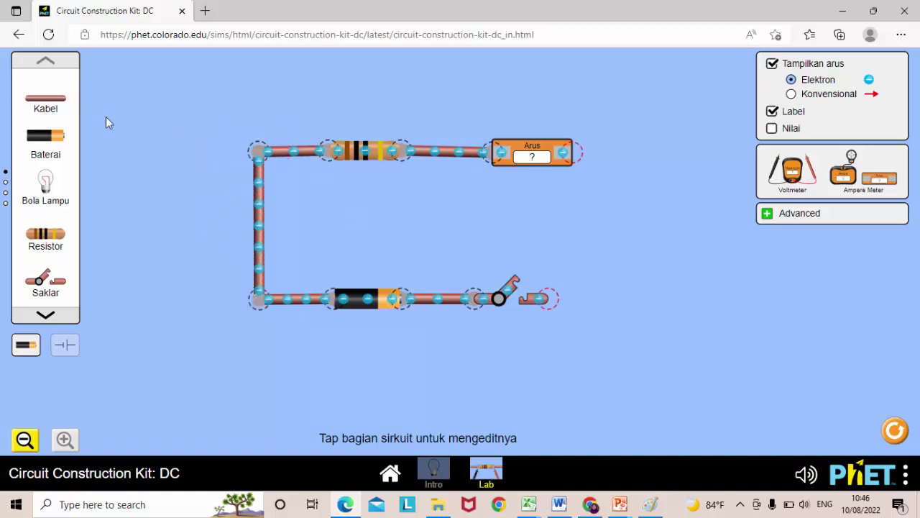
# Wire the ammeter's free end down to the switch to complete the loop's right side, and close the switch.
pyautogui.moveTo(58, 100); pyautogui.dragTo(611, 161)
pyautogui.moveTo(65, 105); pyautogui.dragTo(641, 308)
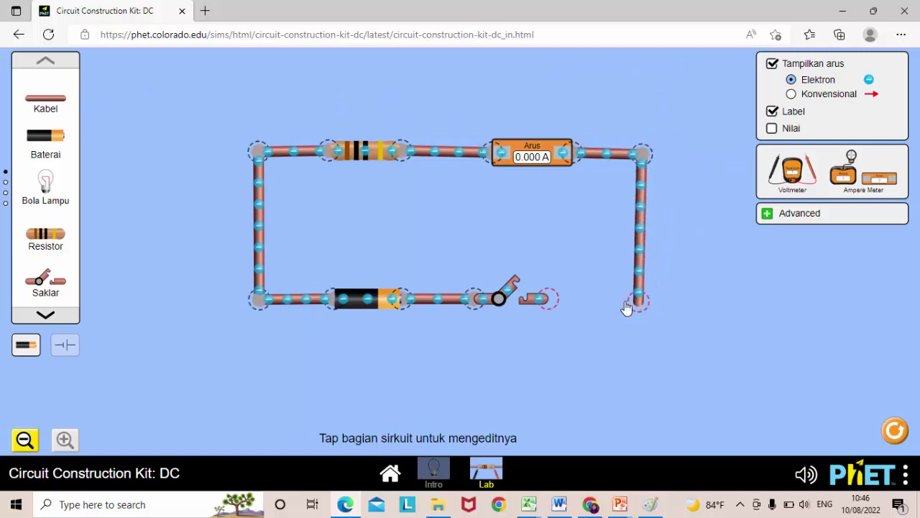
pyautogui.moveTo(545, 298); pyautogui.dragTo(631, 301)
pyautogui.click(631, 301)
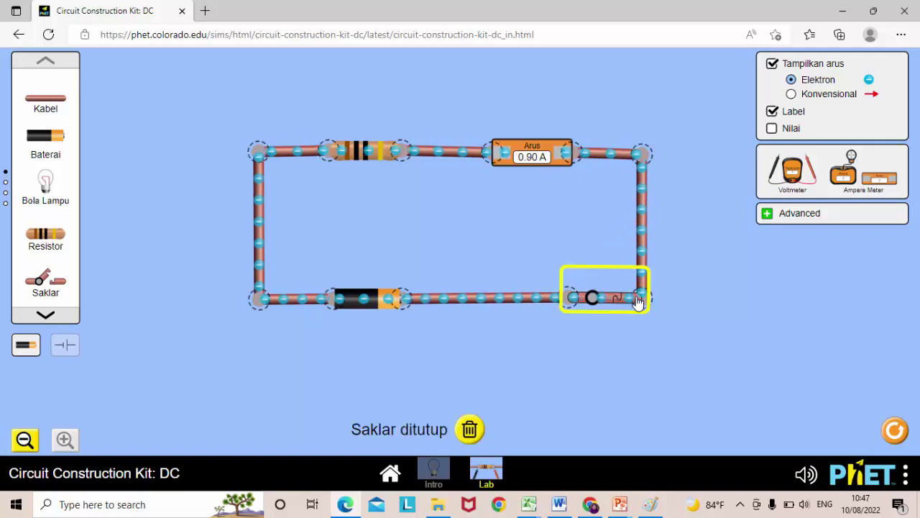
pyautogui.click(647, 302)
pyautogui.rightClick(647, 303)
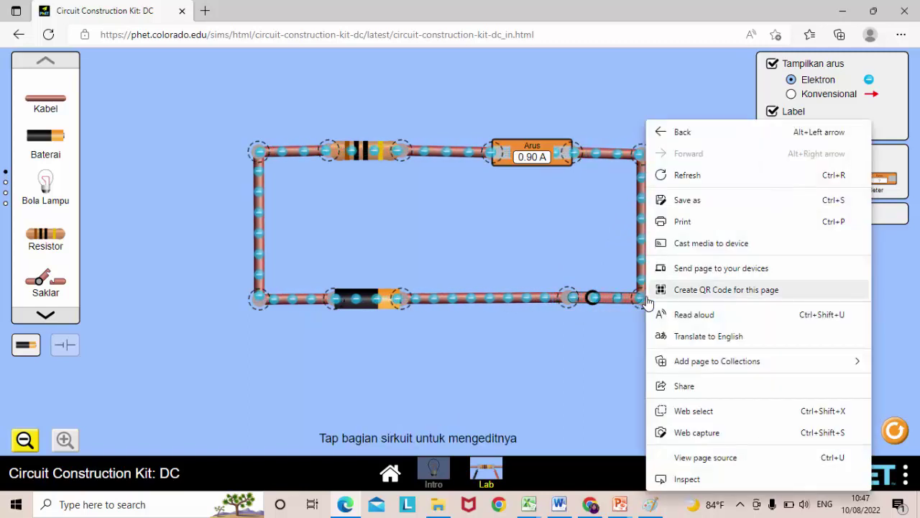
pyautogui.click(603, 328)
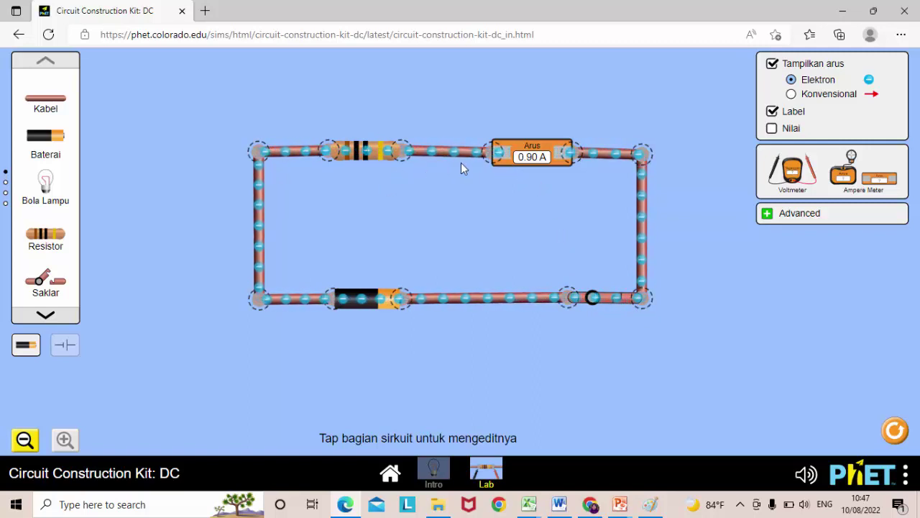
# Open the switch and straighten the wires at the loop's upper-right corner.
pyautogui.click(594, 302)
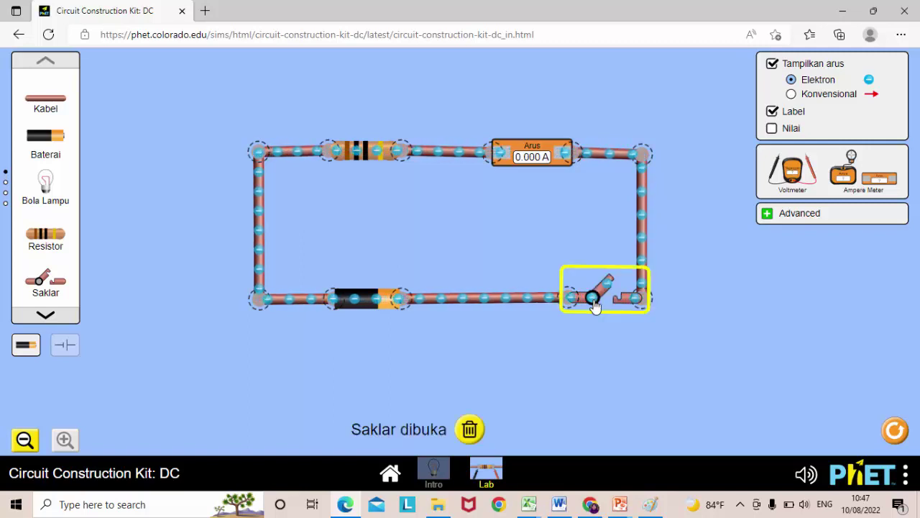
pyautogui.click(640, 156)
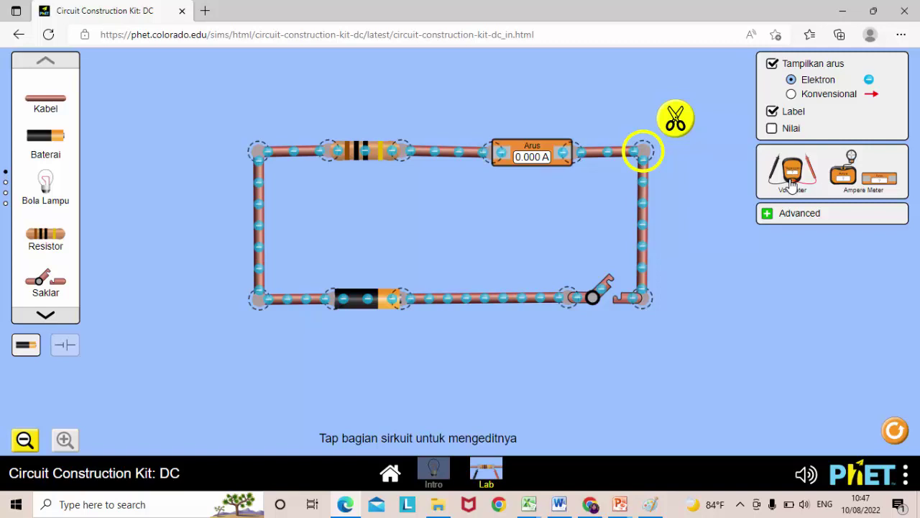
# Place a voltmeter inside the loop with its probes on the wires either side of the resistor, and close the switch.
pyautogui.moveTo(791, 185); pyautogui.dragTo(368, 233)
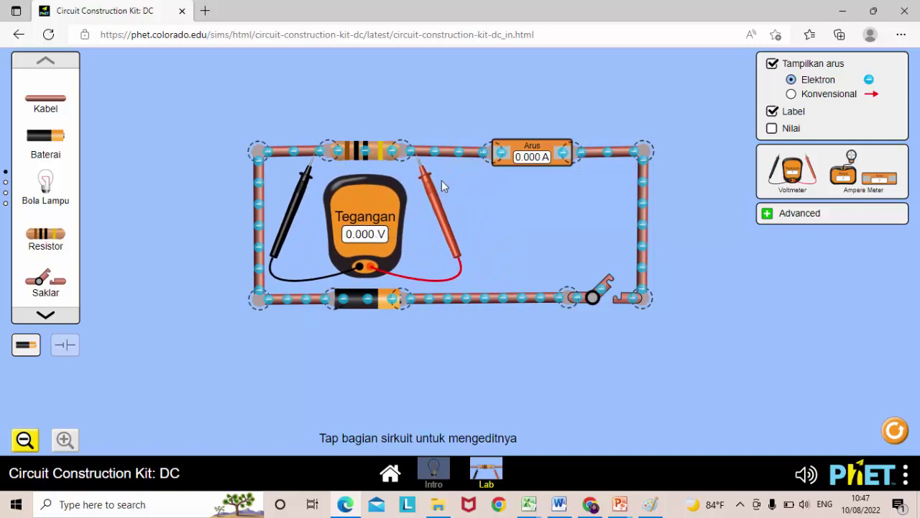
pyautogui.moveTo(426, 181); pyautogui.dragTo(438, 173)
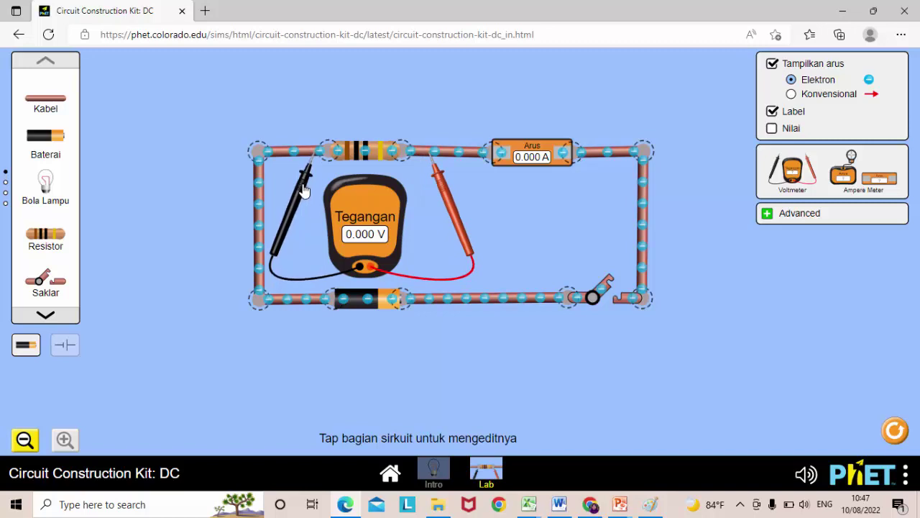
pyautogui.click(592, 298)
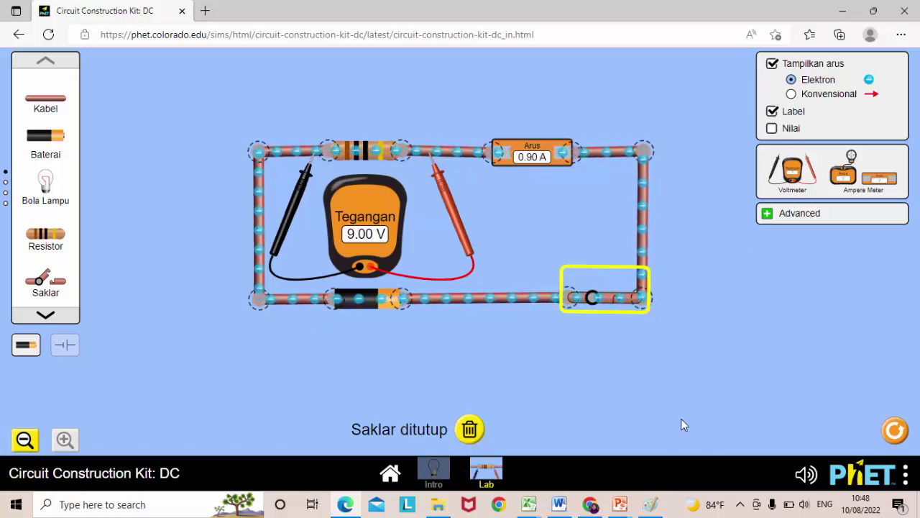
# Arrange the simulation and the PowerPoint editing window of the PRAKTIKUM VIRTUAL HUKUM OHM presentation side by side.
pyautogui.press('super+Left')
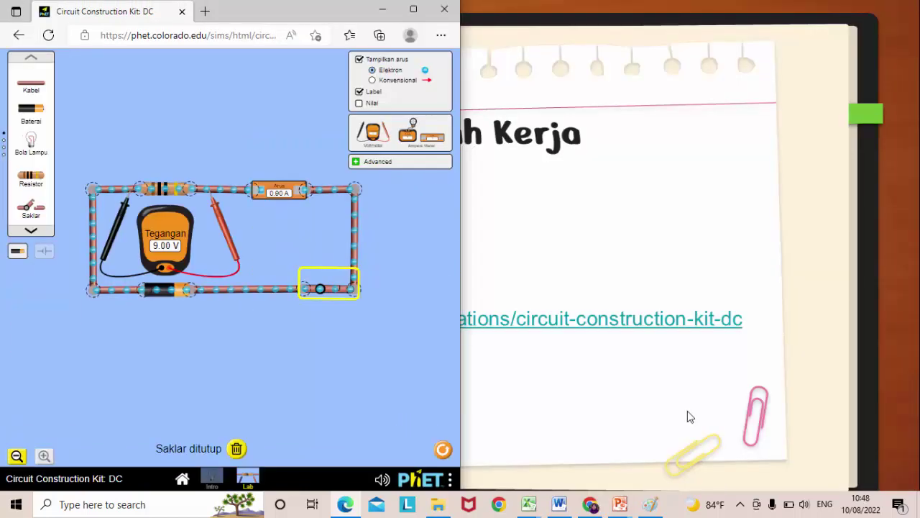
pyautogui.click(627, 505)
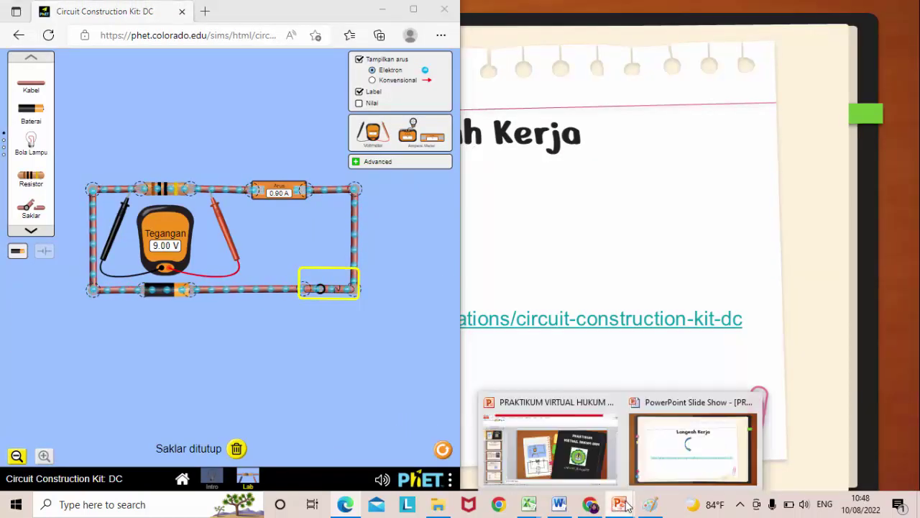
pyautogui.click(627, 505)
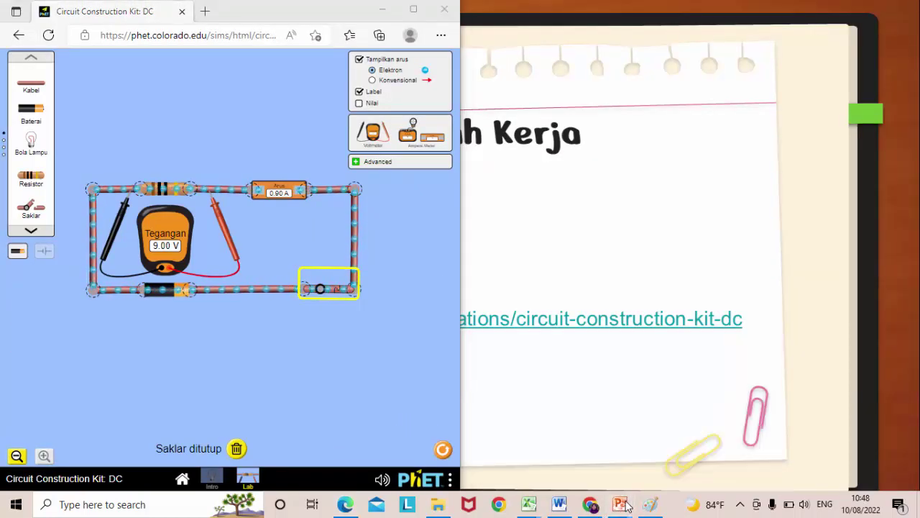
pyautogui.moveTo(627, 506)
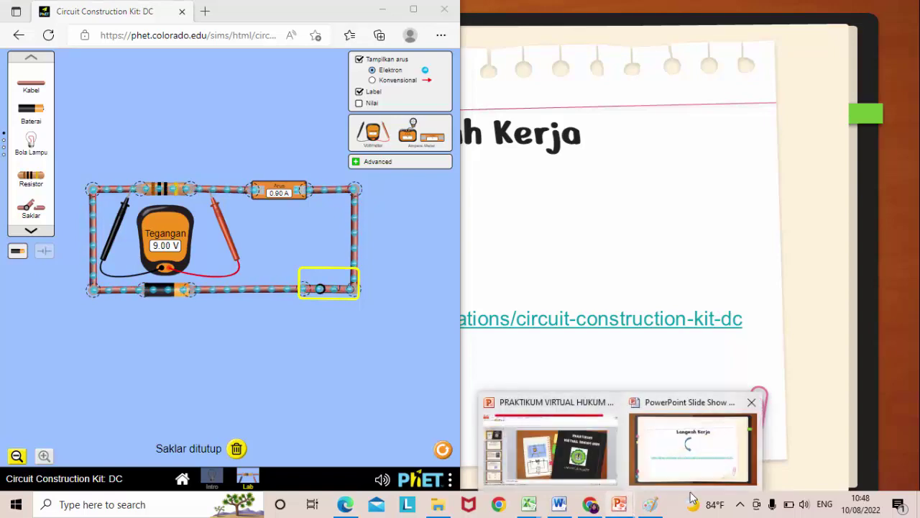
pyautogui.click(560, 461)
pyautogui.press('super+Right')
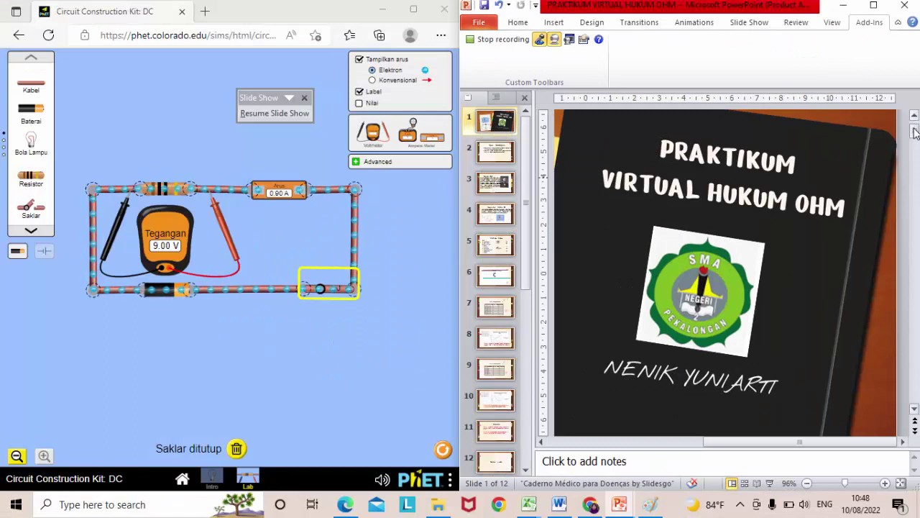
# Bring slide 7, Data Pengamatan 1, into view with the voltage, current and resistance columns of its table showing.
pyautogui.click(914, 410)
pyautogui.scroll(-5, 914, 410)
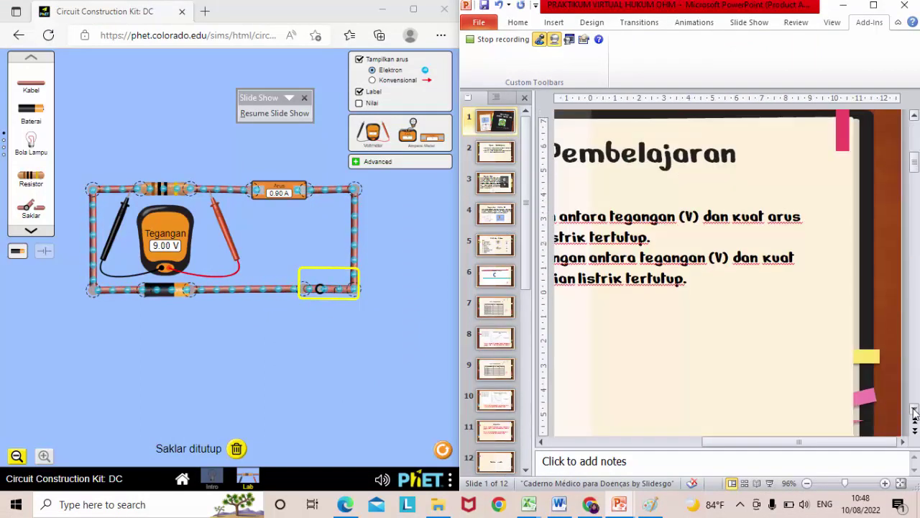
pyautogui.scroll(-10, 914, 410)
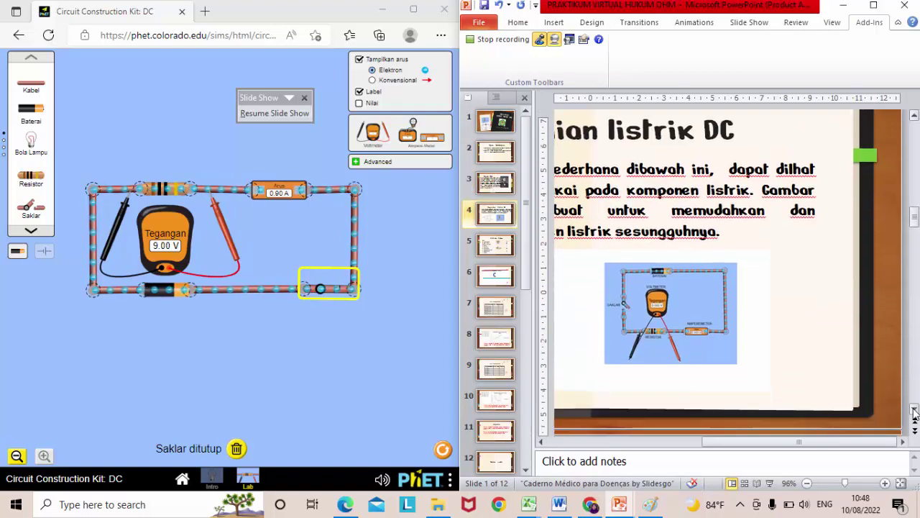
pyautogui.scroll(-15, 915, 410)
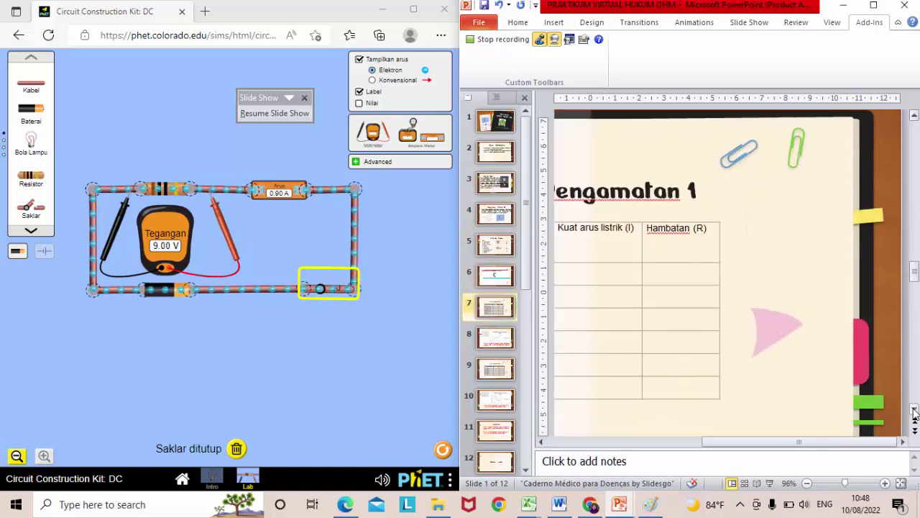
pyautogui.moveTo(799, 443); pyautogui.dragTo(721, 446)
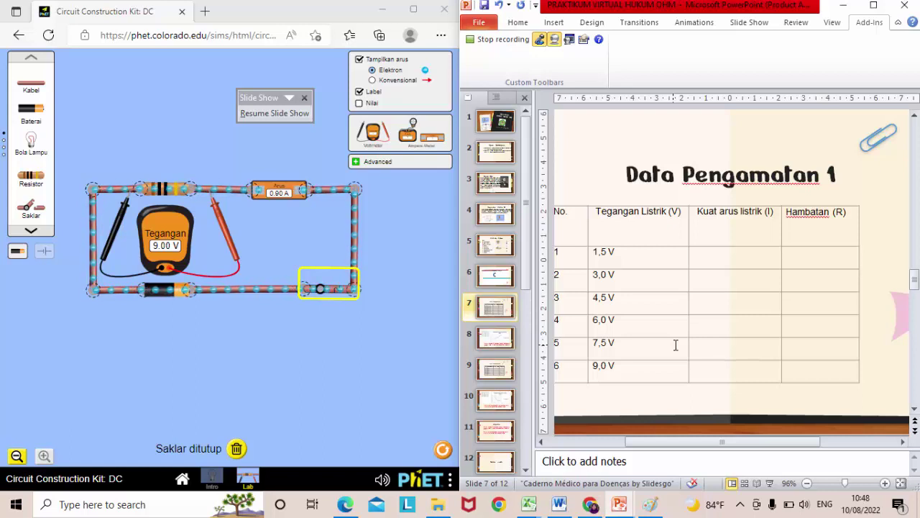
# Set the battery's voltage to 1.5 volts and record 0,15 as the current in row 1 of the Data Pengamatan 1 table.
pyautogui.click(170, 297)
pyautogui.click(170, 297)
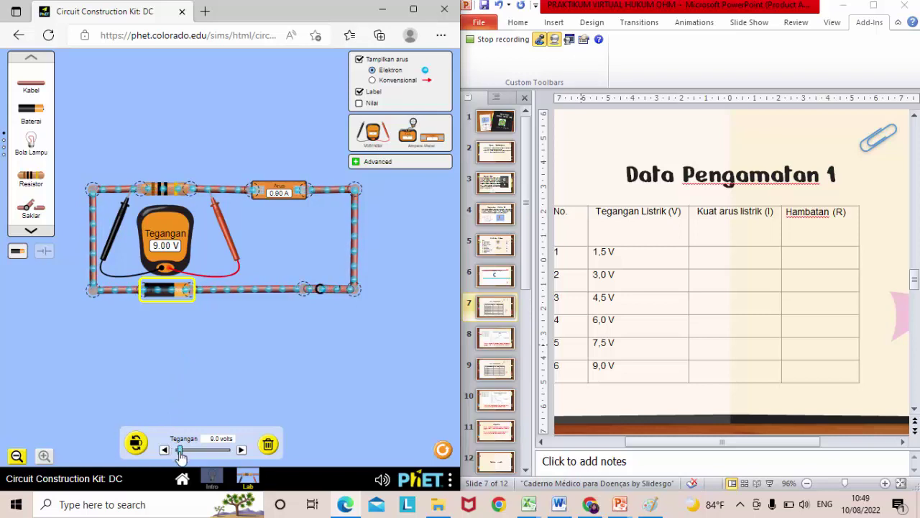
pyautogui.moveTo(180, 450); pyautogui.dragTo(178, 451)
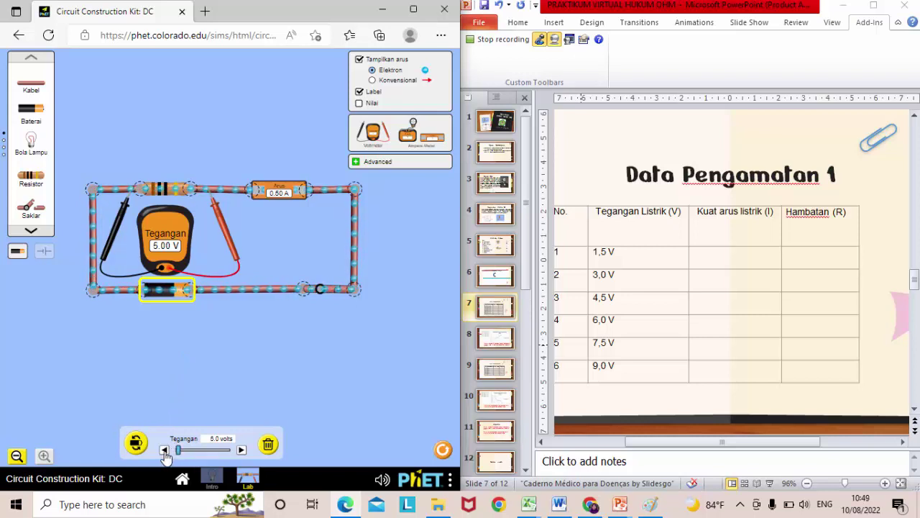
pyautogui.click(164, 450)
pyautogui.click(164, 450)
pyautogui.click(164, 450)
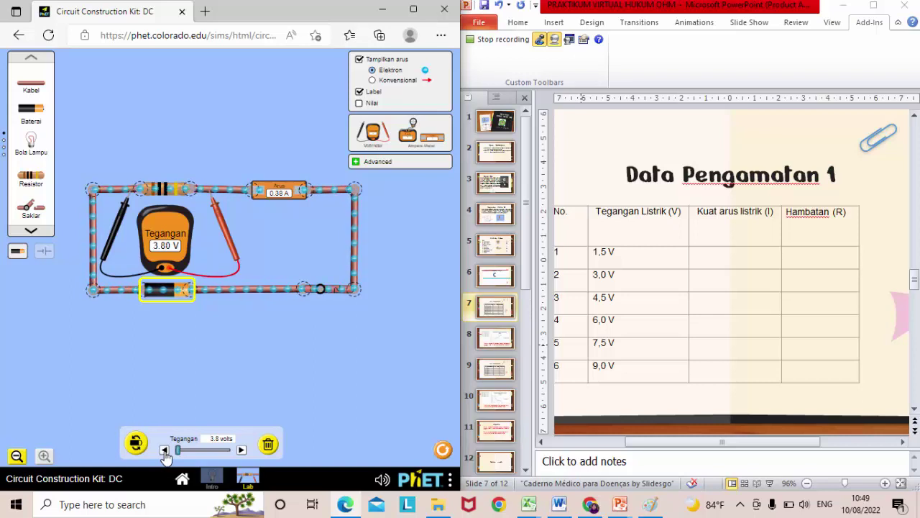
pyautogui.click(164, 450)
pyautogui.click(165, 450)
pyautogui.moveTo(178, 450); pyautogui.dragTo(174, 450)
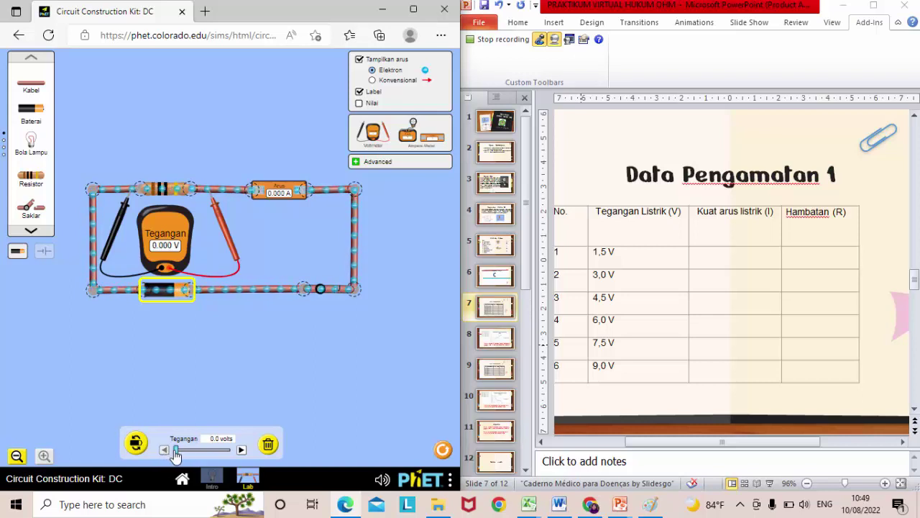
pyautogui.click(242, 450)
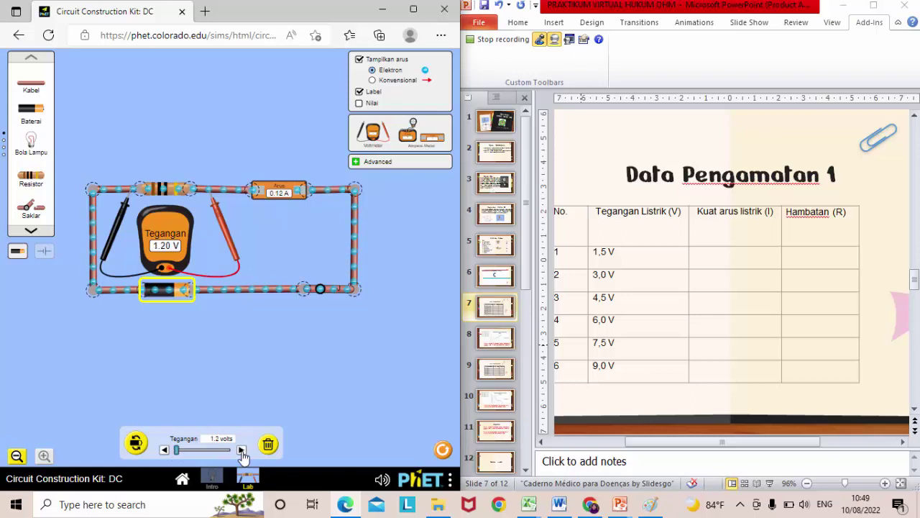
pyautogui.click(242, 450)
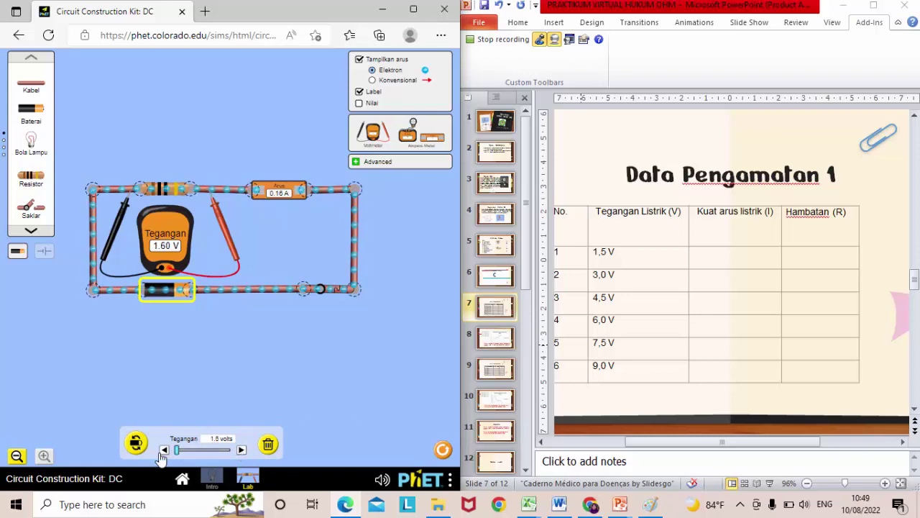
pyautogui.click(164, 450)
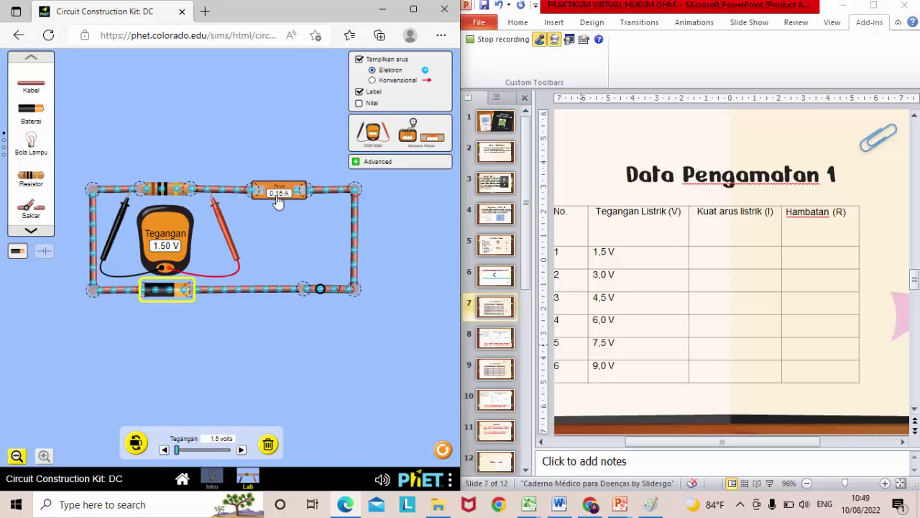
pyautogui.click(712, 254)
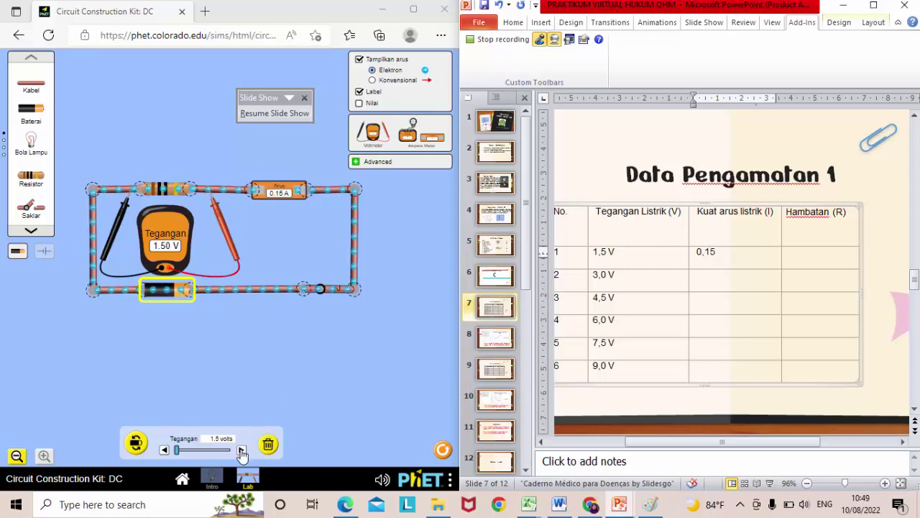
# Set the battery's voltage to 3.0 volts and record 0,30 as the current in row 2 of the observation table.
pyautogui.click(188, 454)
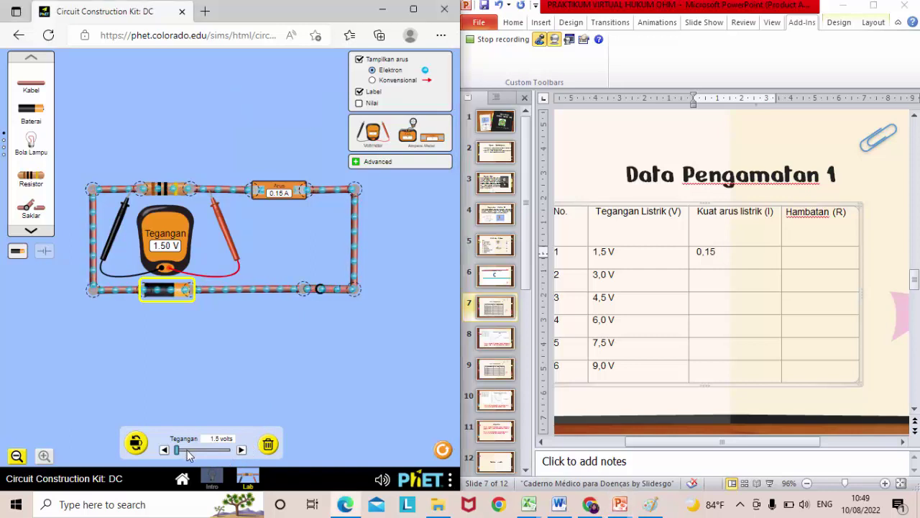
pyautogui.click(188, 454)
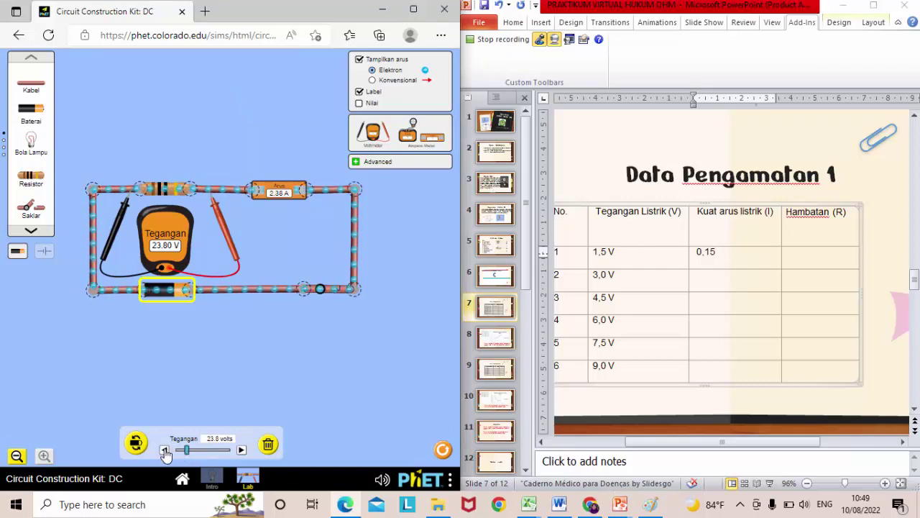
pyautogui.click(165, 450)
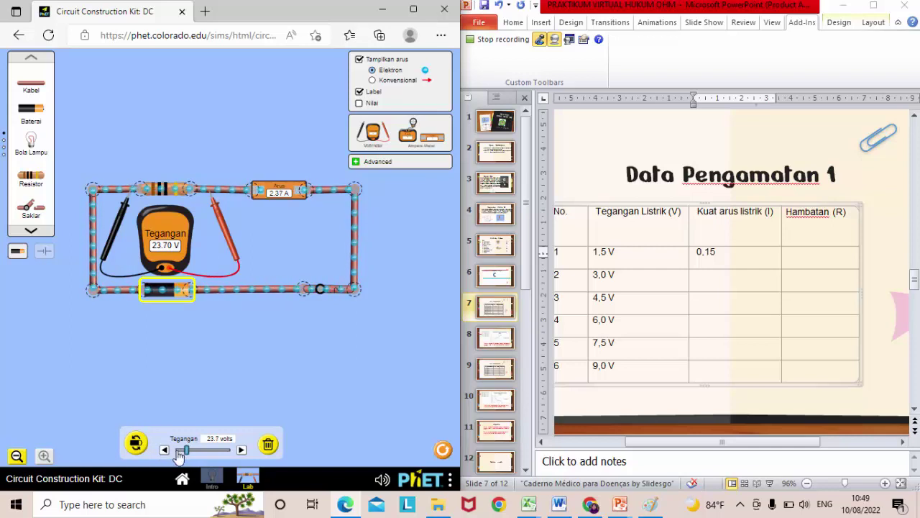
pyautogui.click(178, 451)
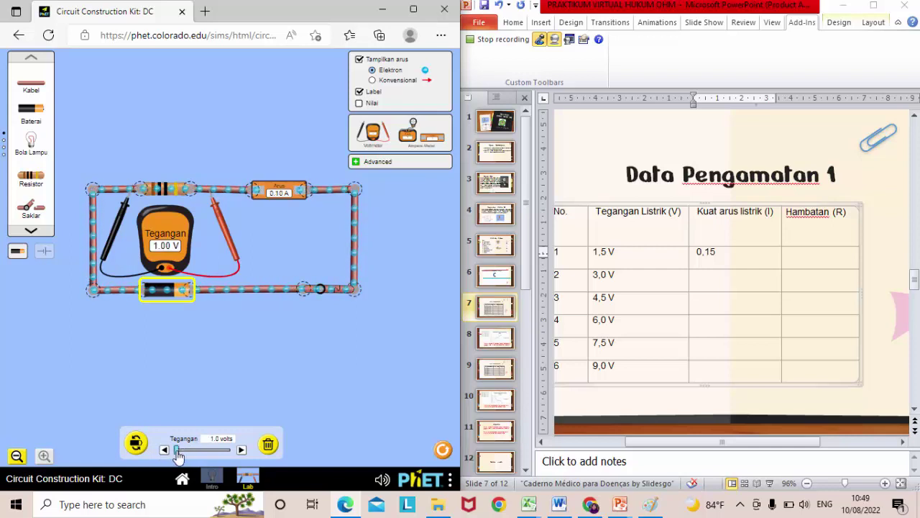
pyautogui.click(242, 451)
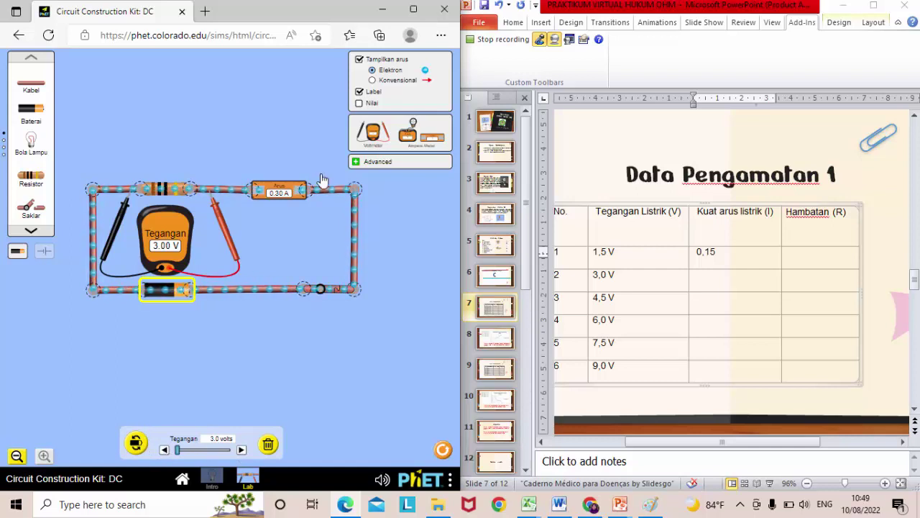
pyautogui.click(704, 280)
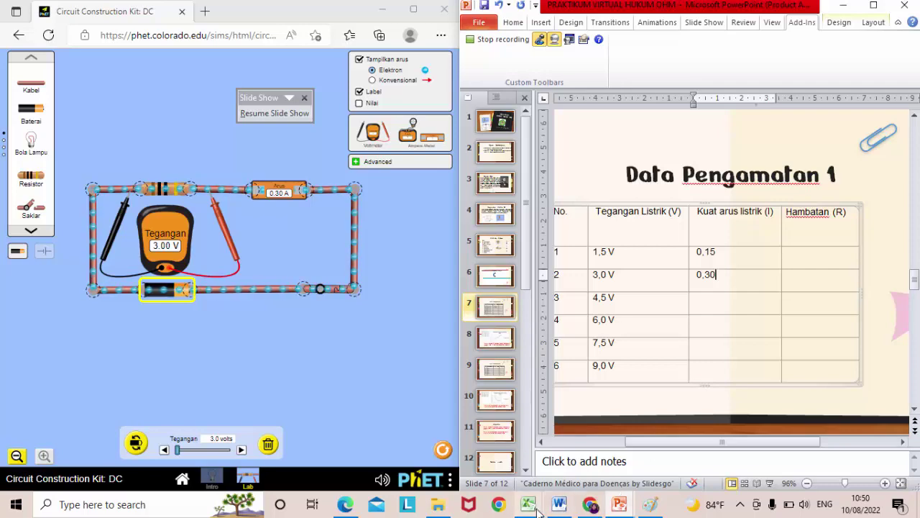
# Switch to the Book1 workbook in Excel, which holds the V, I and R table.
pyautogui.moveTo(538, 510)
pyautogui.moveTo(508, 473)
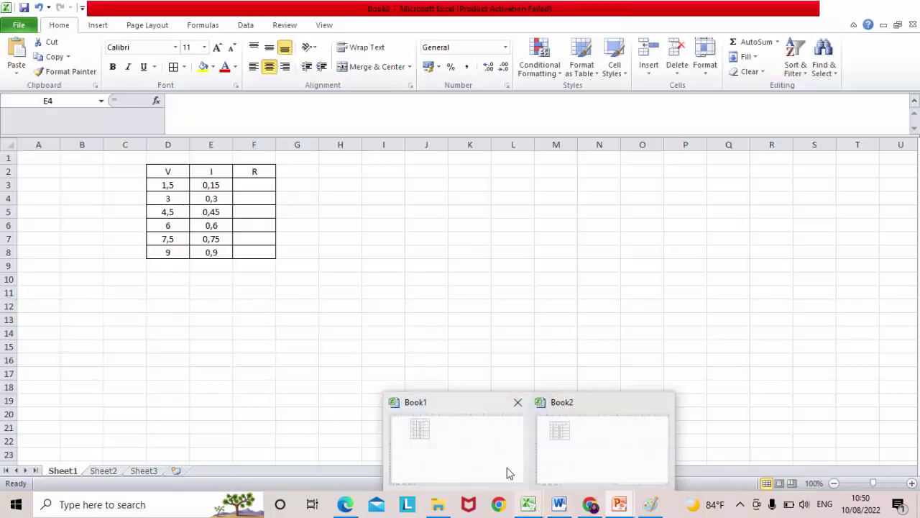
pyautogui.click(508, 473)
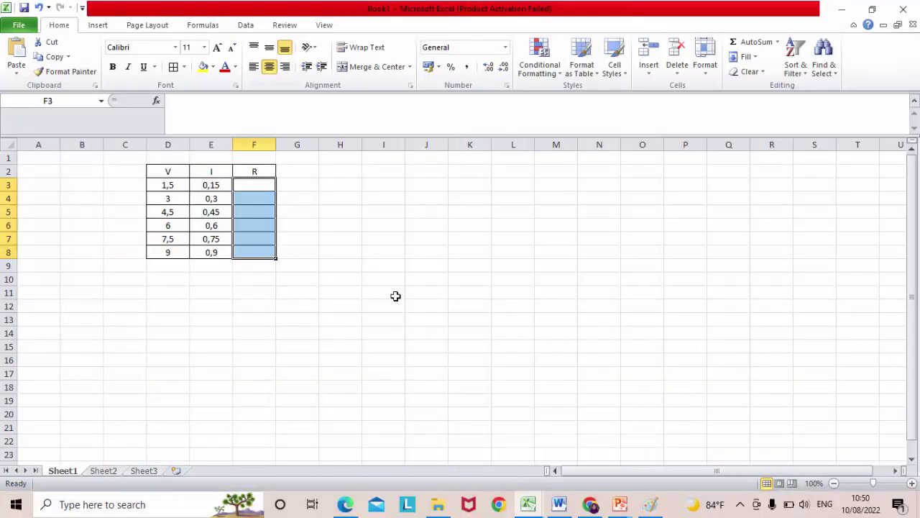
# Insert an empty scatter chart with smooth lines and markers, starting from a blank cell outside the V, I and R table.
pyautogui.click(360, 237)
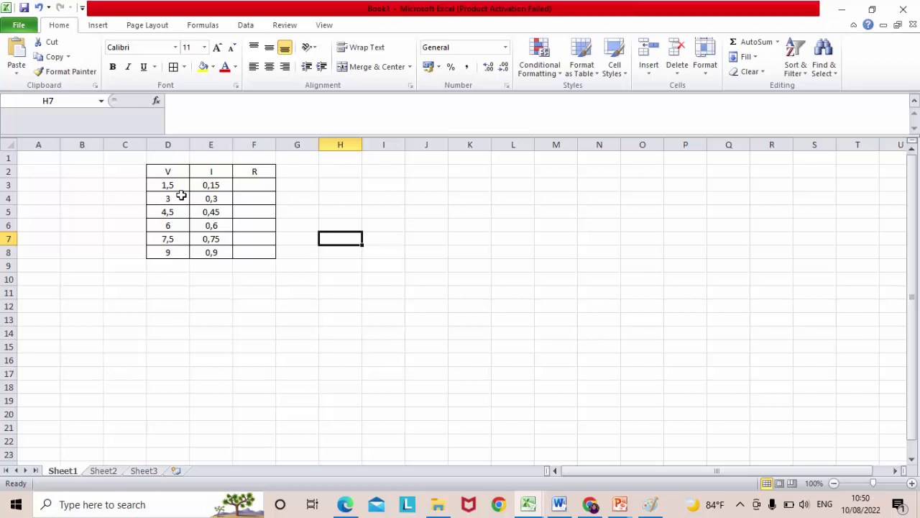
pyautogui.click(99, 27)
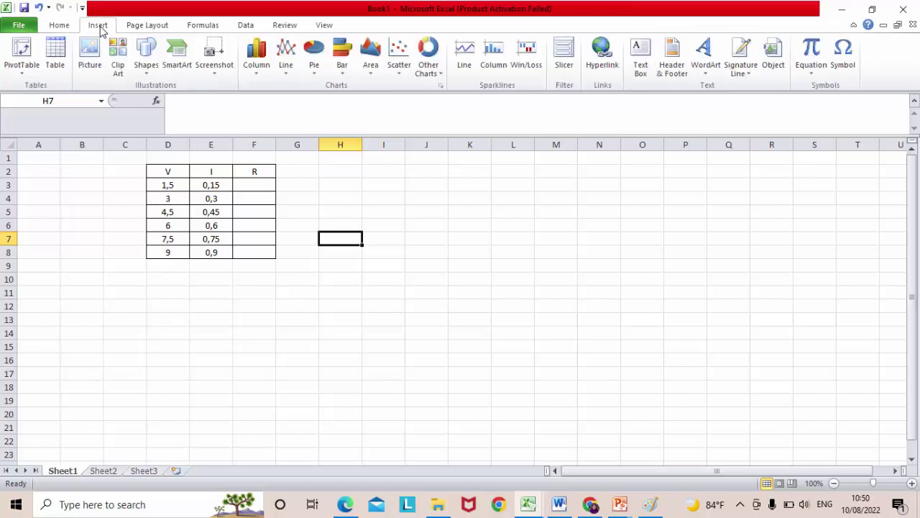
pyautogui.click(401, 72)
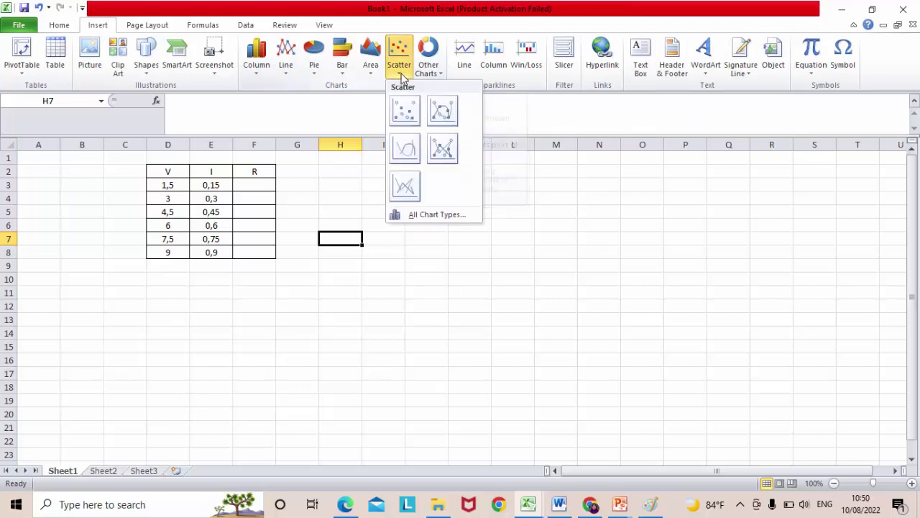
pyautogui.click(443, 109)
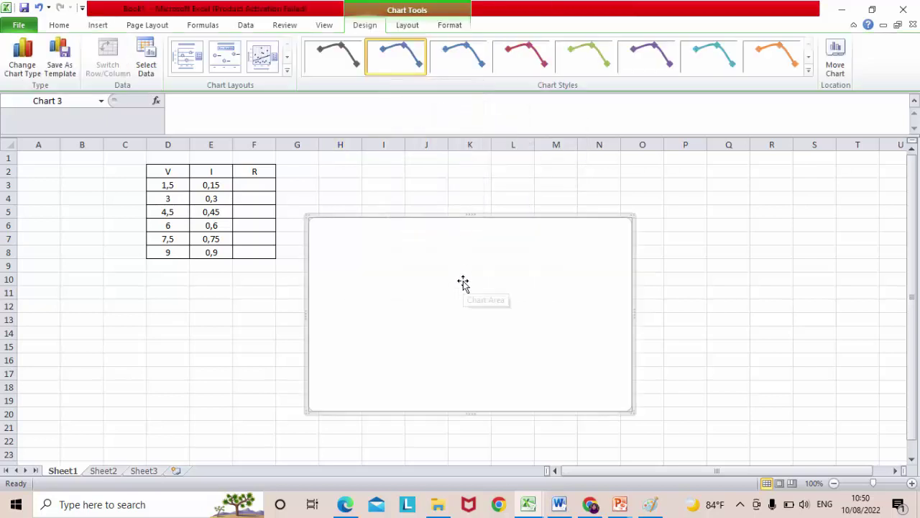
# Add a data series named "Hubungan antara V dan I" to the empty chart's data source.
pyautogui.rightClick(464, 282)
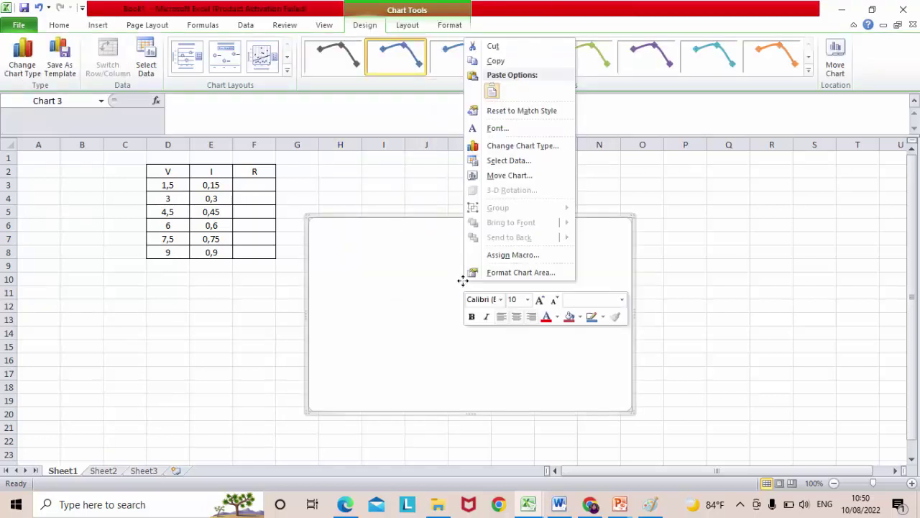
pyautogui.click(534, 159)
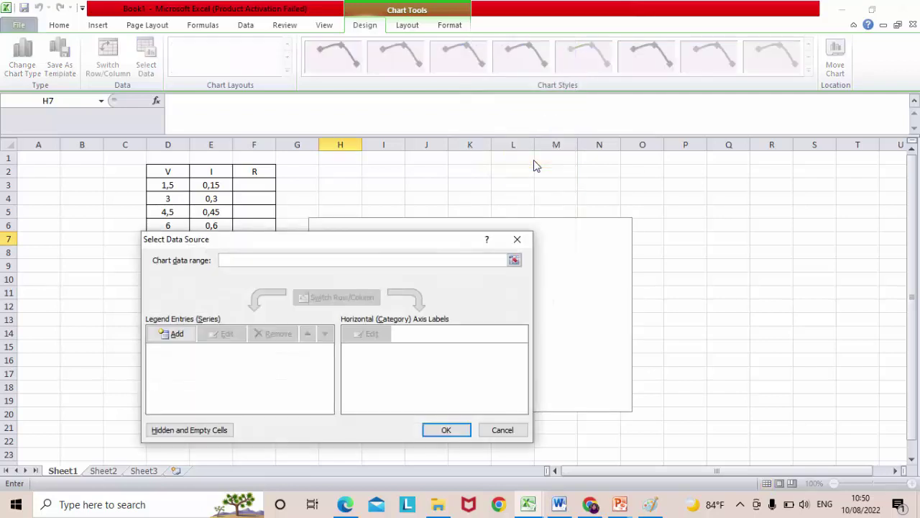
pyautogui.click(177, 334)
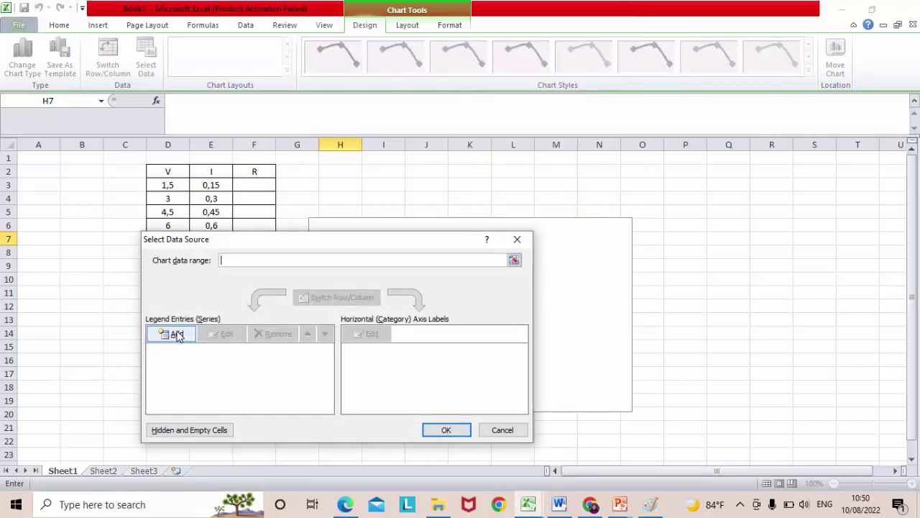
pyautogui.click(177, 334)
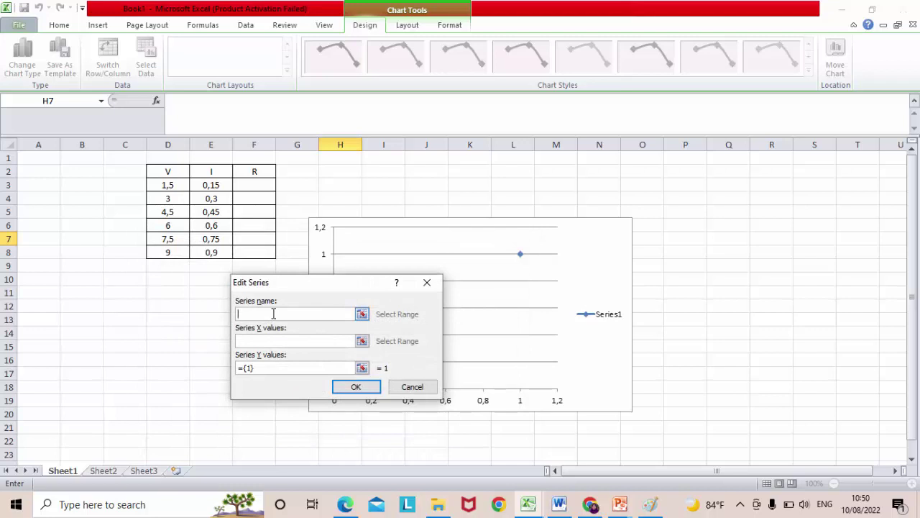
pyautogui.write('Hubungan antara V dan I')
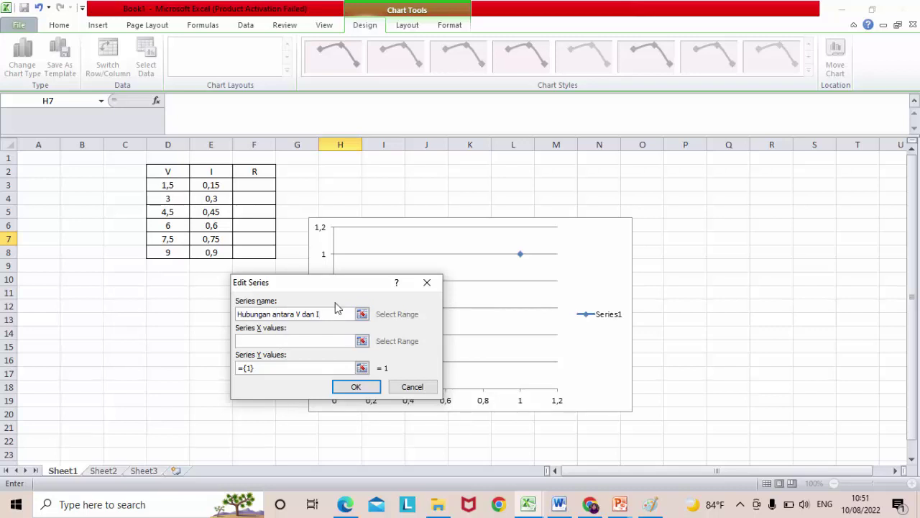
# Assign the voltages D3:D8 as the series' X values and the currents E3:E8 as its Y values, and apply the data source.
pyautogui.click(362, 342)
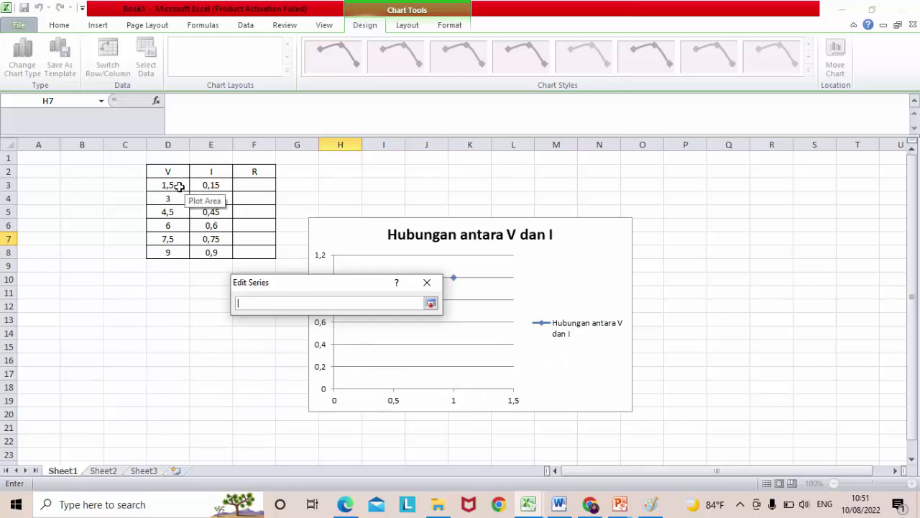
pyautogui.moveTo(176, 185); pyautogui.dragTo(177, 252)
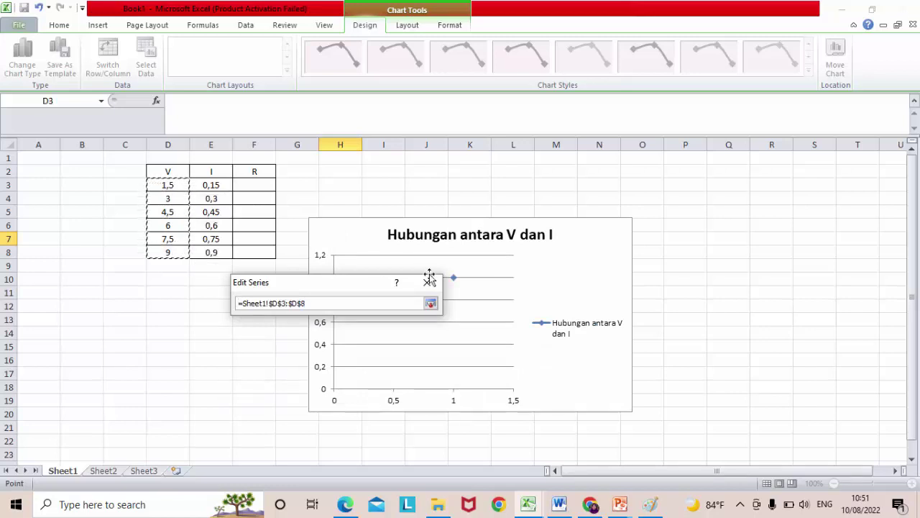
pyautogui.click(430, 303)
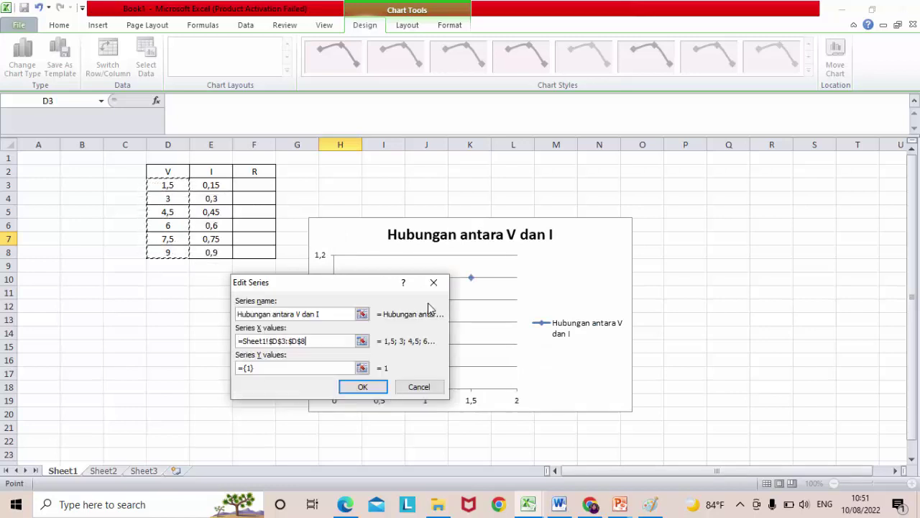
pyautogui.click(362, 368)
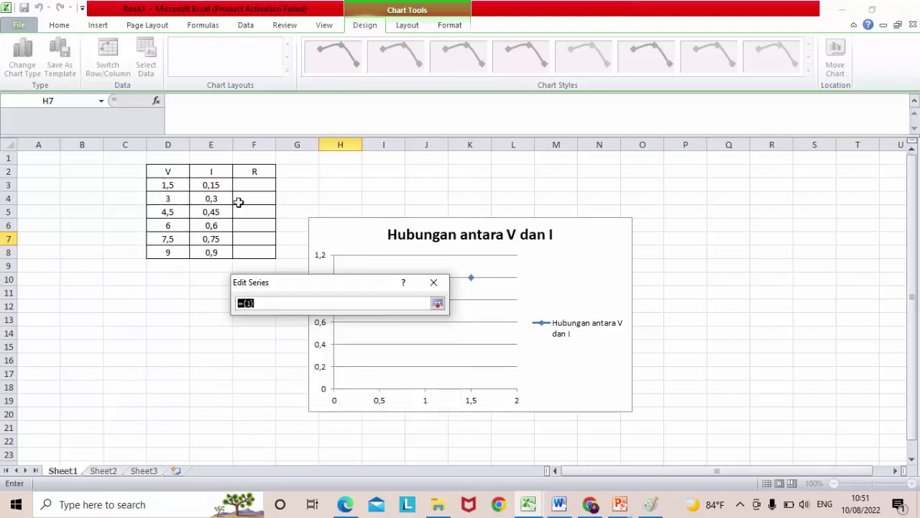
pyautogui.moveTo(215, 184); pyautogui.dragTo(226, 250)
pyautogui.click(437, 304)
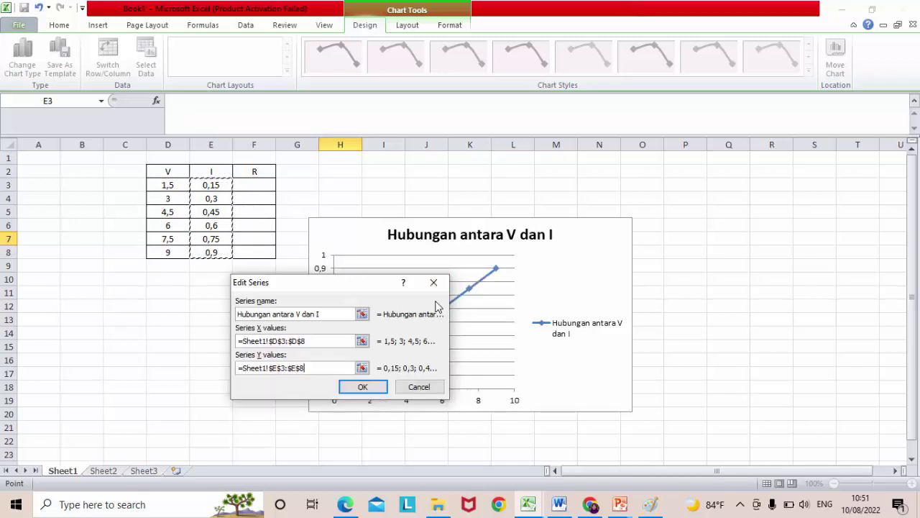
pyautogui.click(363, 387)
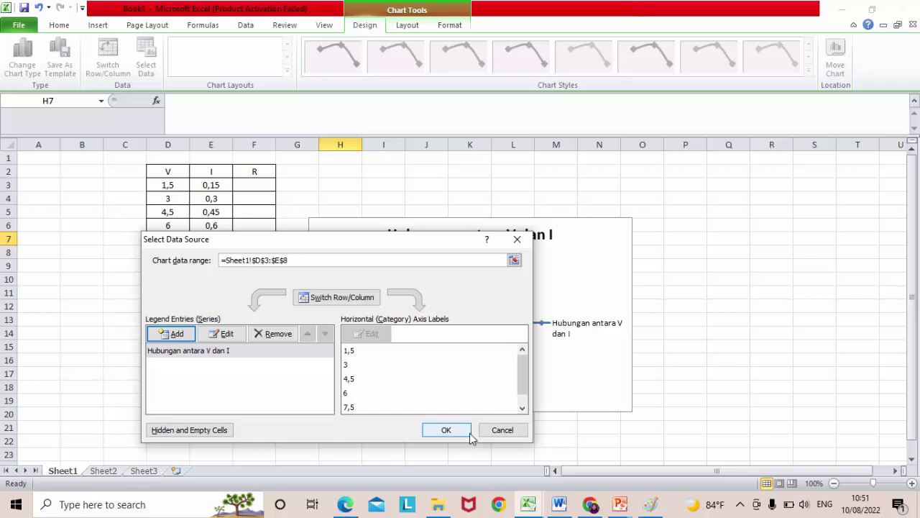
pyautogui.click(443, 433)
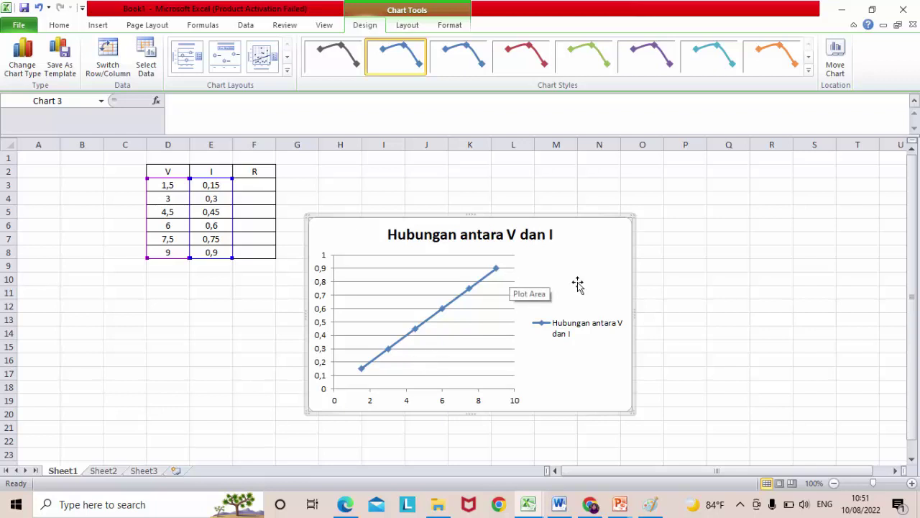
# Enter the formula =D2/E2 in cell F3, the first R cell of the table.
pyautogui.click(170, 187)
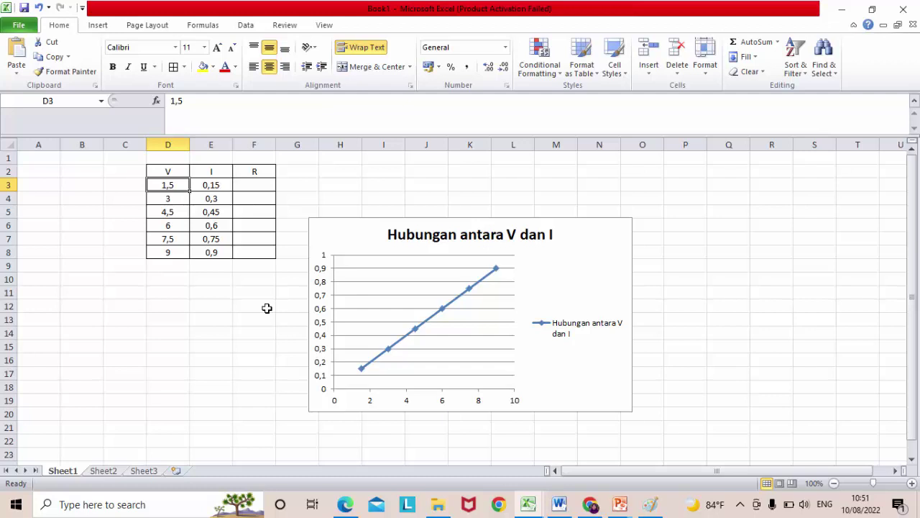
pyautogui.click(252, 188)
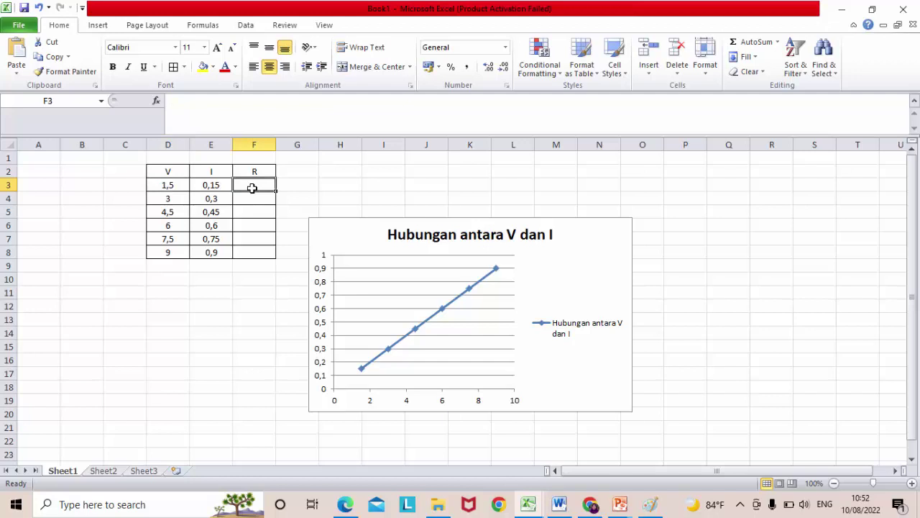
pyautogui.write('=')
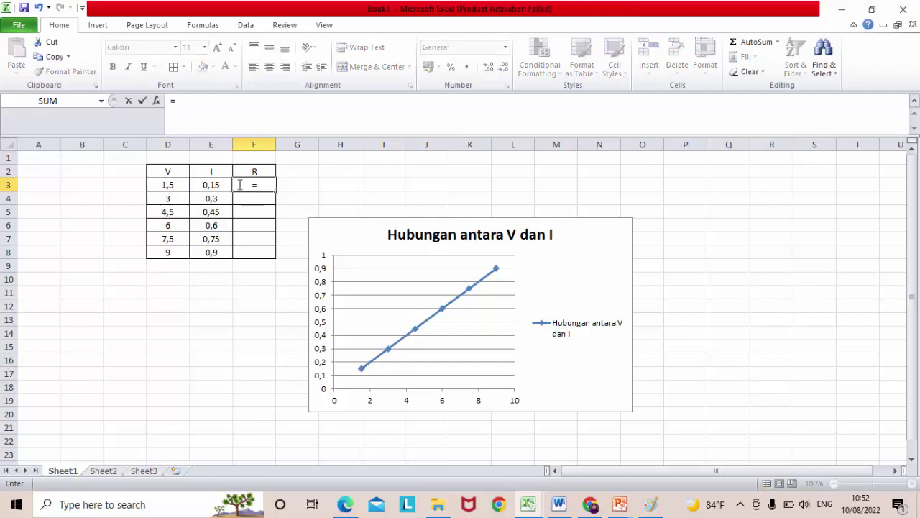
pyautogui.click(181, 177)
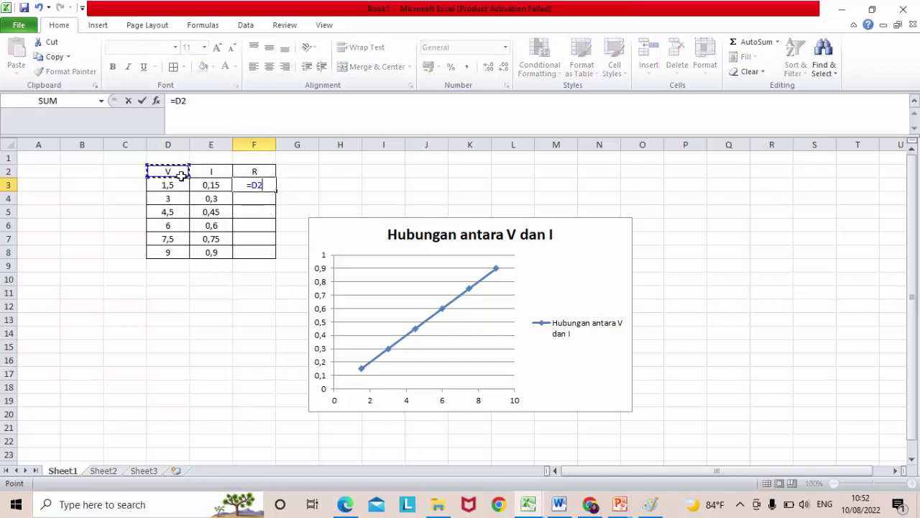
pyautogui.write('/I')
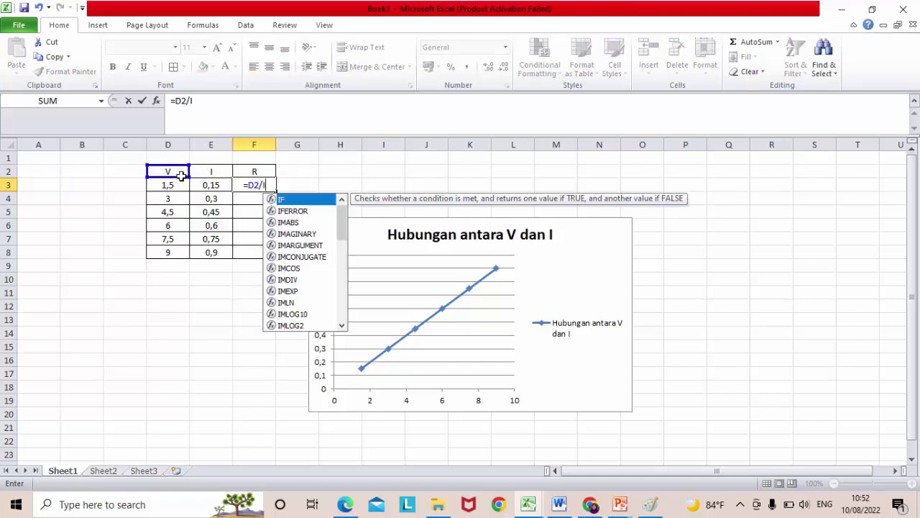
pyautogui.press('BackSpace')
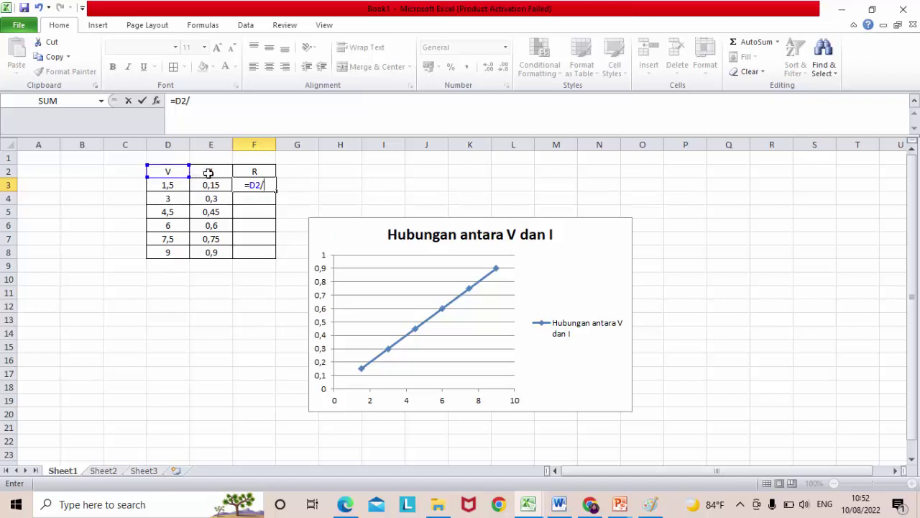
pyautogui.click(207, 173)
pyautogui.press('Return')
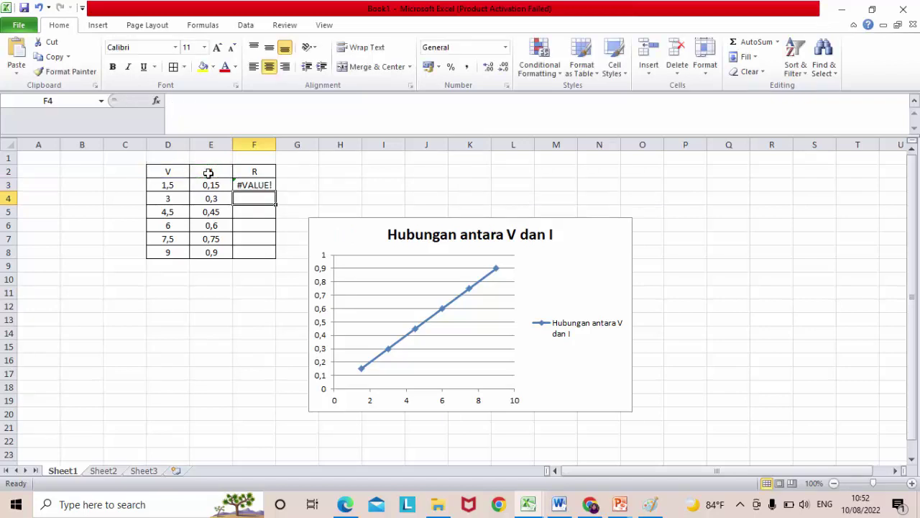
# Fill the F3 formula down the R column through F8.
pyautogui.click(247, 187)
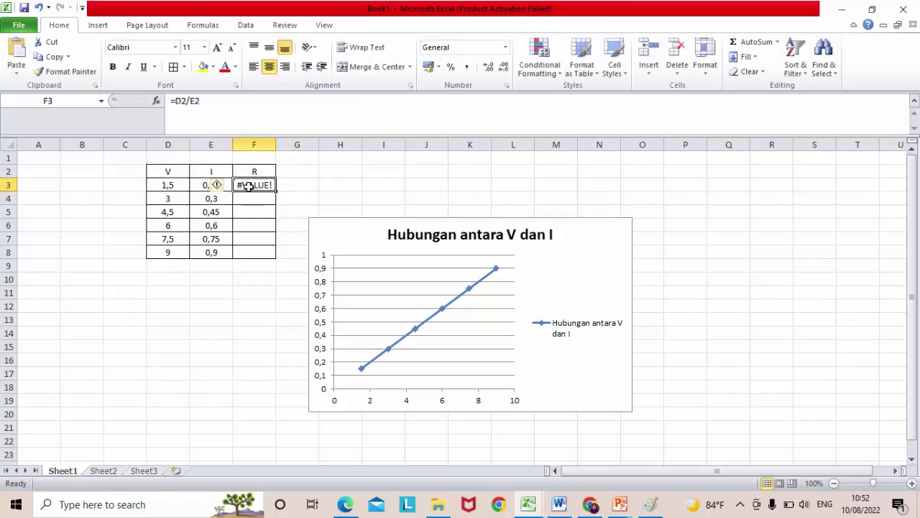
pyautogui.click(173, 188)
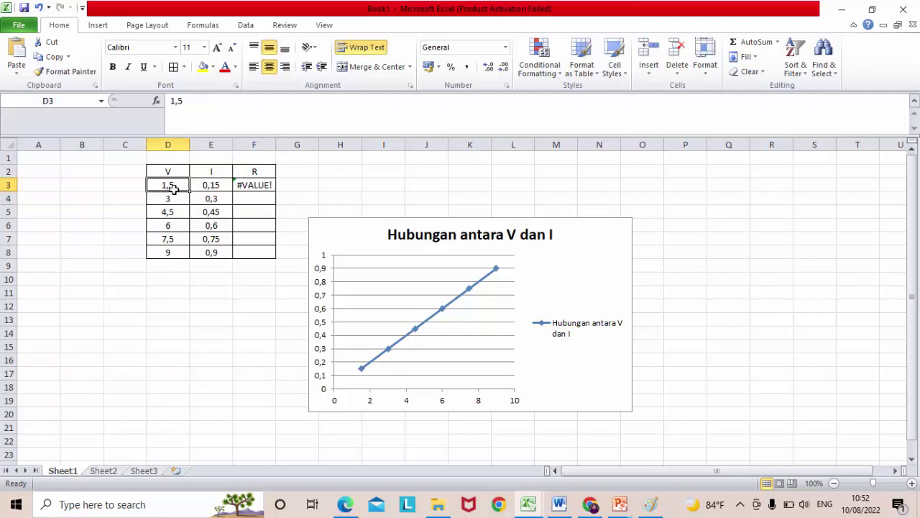
pyautogui.click(247, 184)
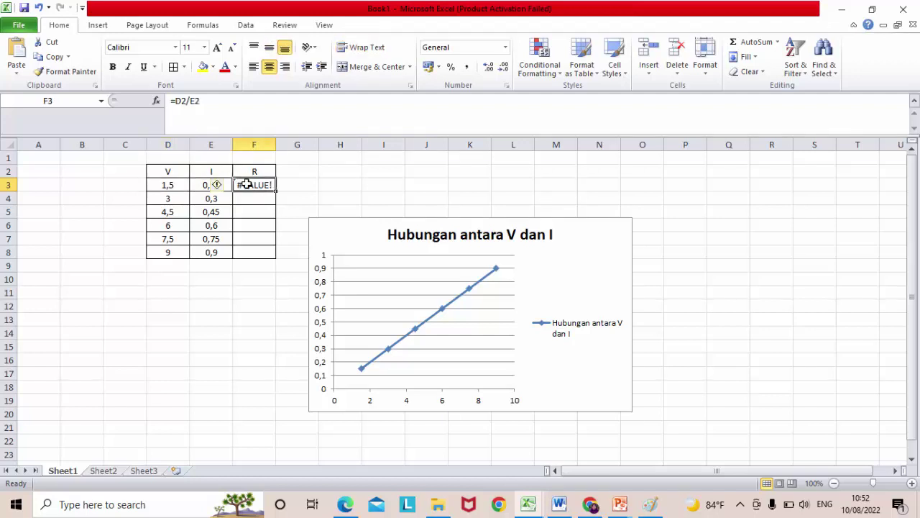
pyautogui.moveTo(275, 191); pyautogui.dragTo(274, 253)
# Re-enter the first voltage 1,5 in D3 and the first current 0,15 in E3.
pyautogui.click(256, 185)
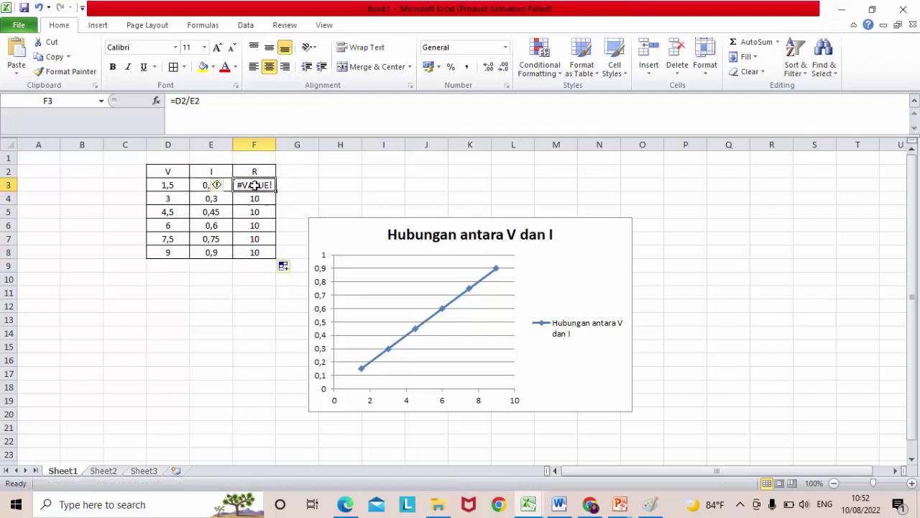
pyautogui.click(168, 185)
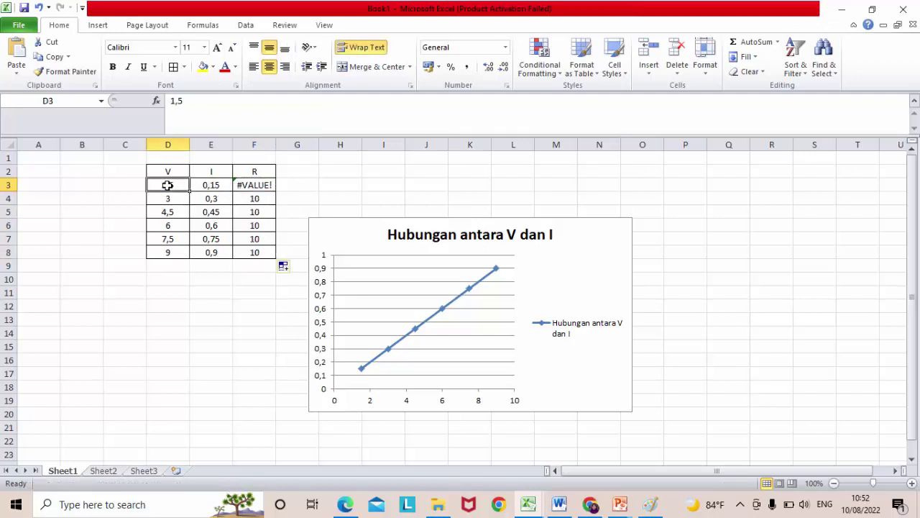
pyautogui.write('1,')
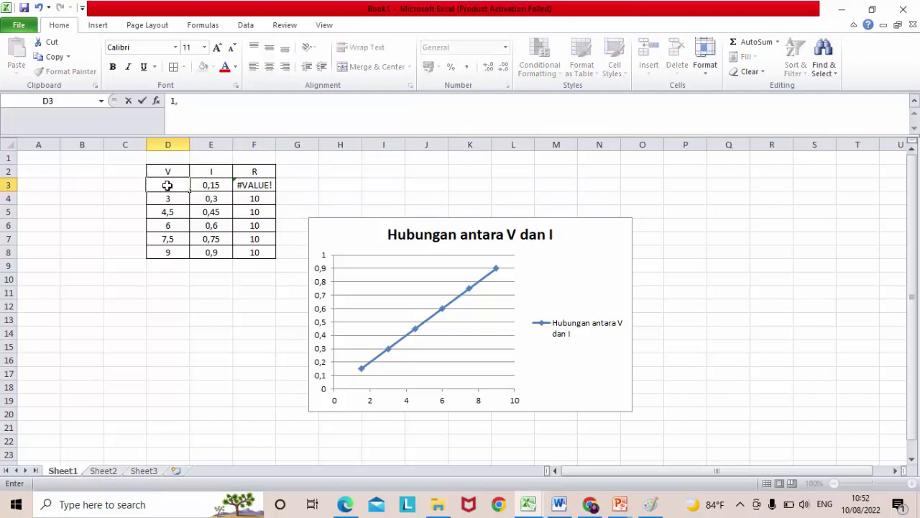
pyautogui.write('5')
pyautogui.click(206, 184)
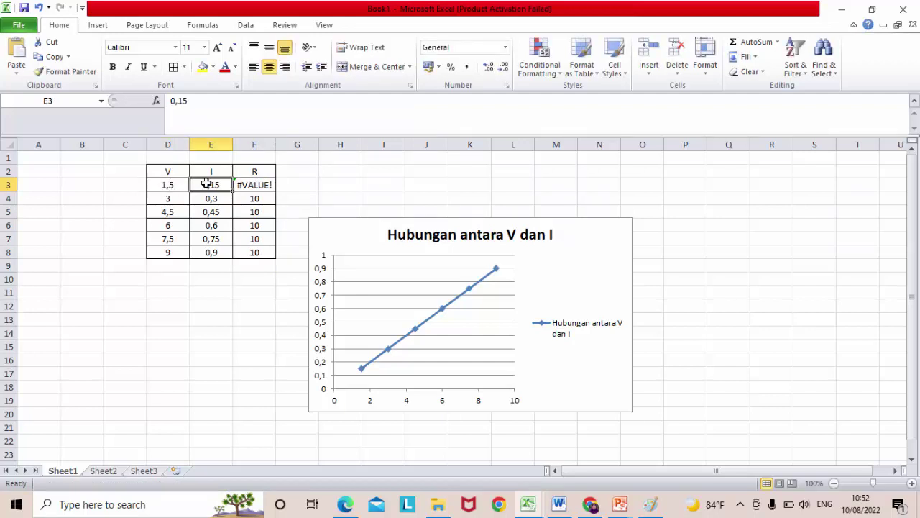
pyautogui.write('0,')
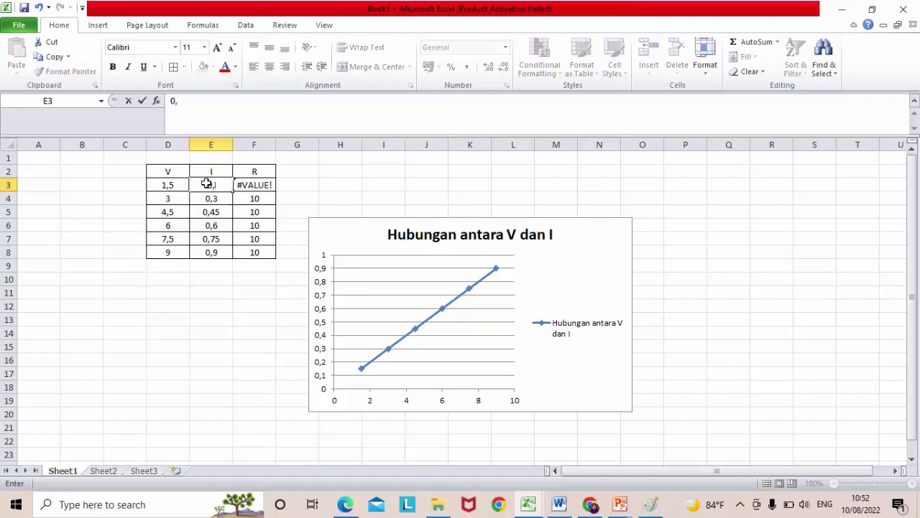
pyautogui.write('15')
pyautogui.press('Return')
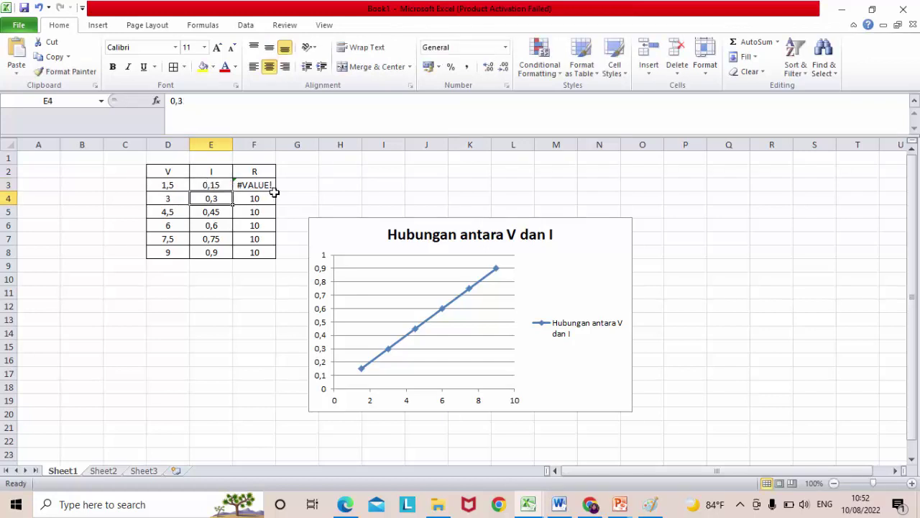
# Try the current in E3 with a decimal point, as 0.15, and undo that entry.
pyautogui.click(260, 184)
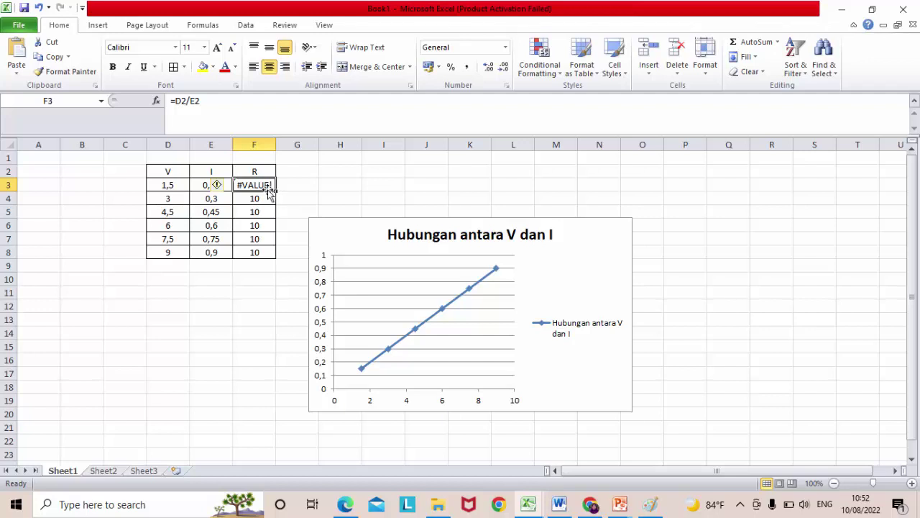
pyautogui.click(194, 183)
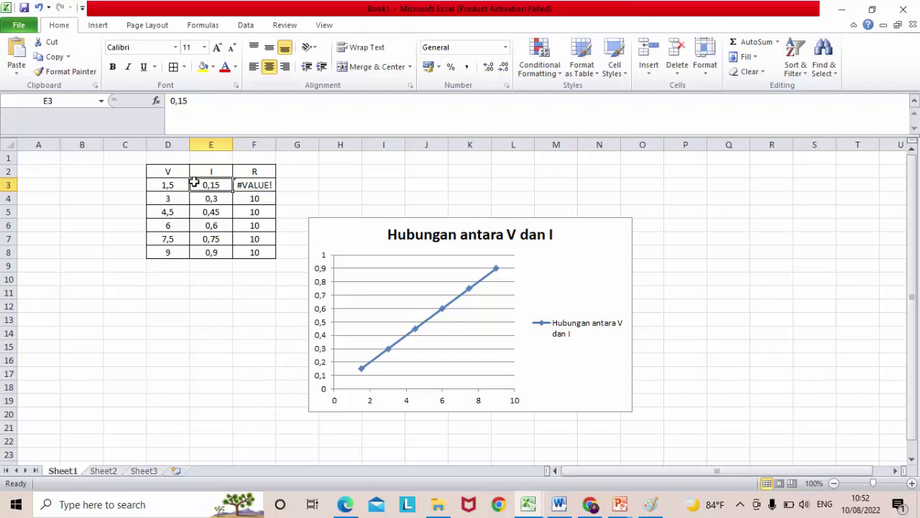
pyautogui.write('0.15')
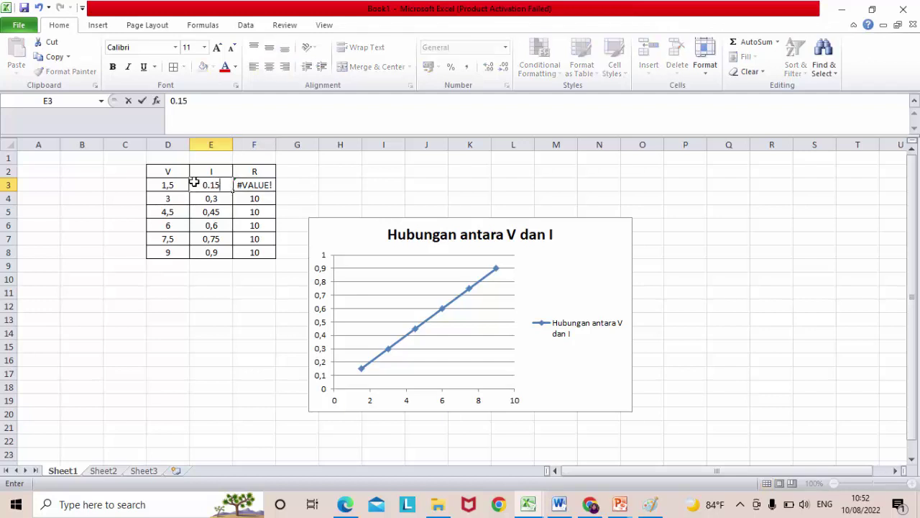
pyautogui.press('Return')
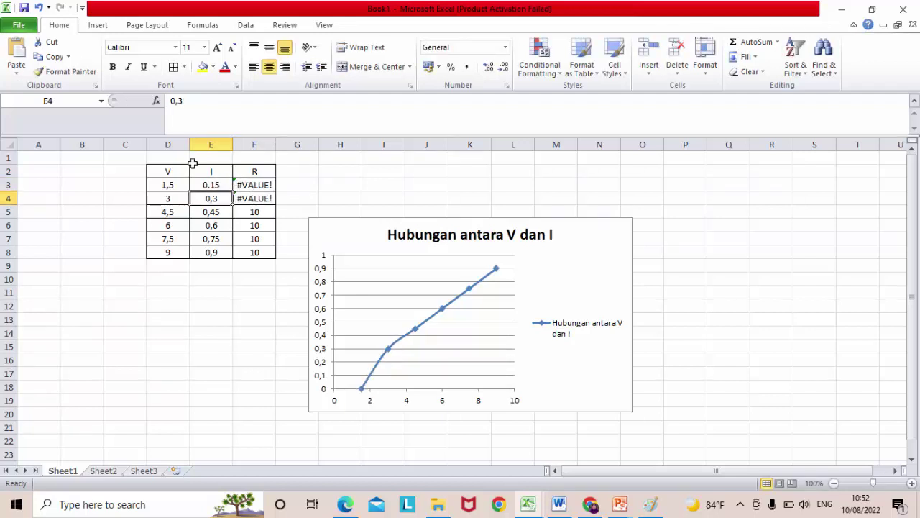
pyautogui.click(42, 11)
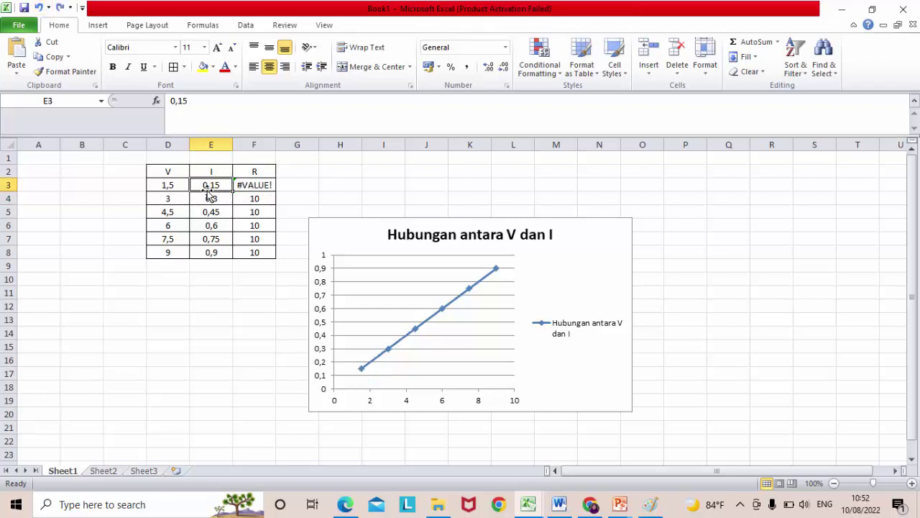
# Replace the formula in F3 with the resistance value 10.
pyautogui.click(249, 184)
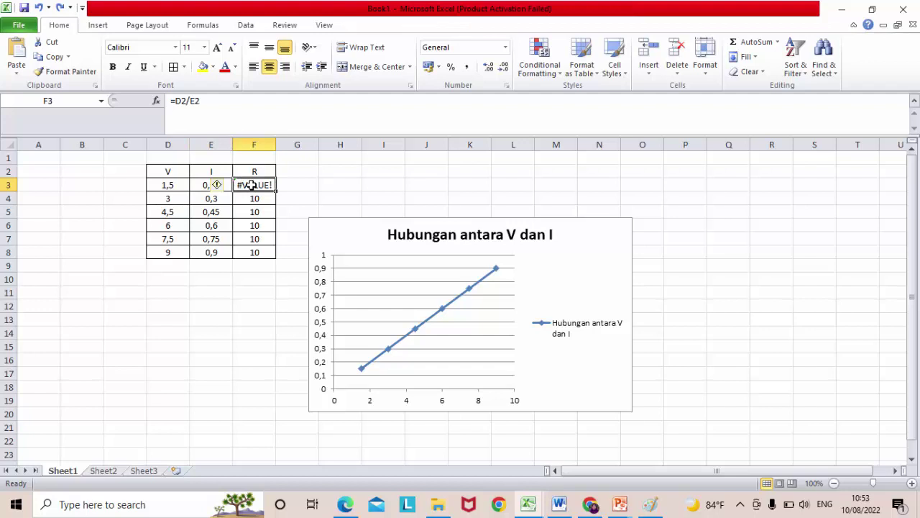
pyautogui.write('10')
pyautogui.press('Return')
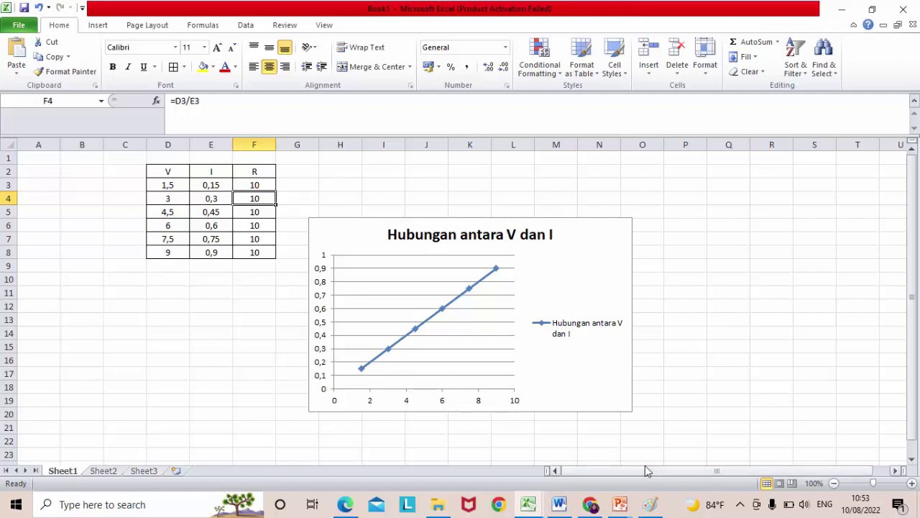
# Switch to the PhET circuit simulation in Edge and select the resistor to view its resistance setting.
pyautogui.moveTo(346, 507)
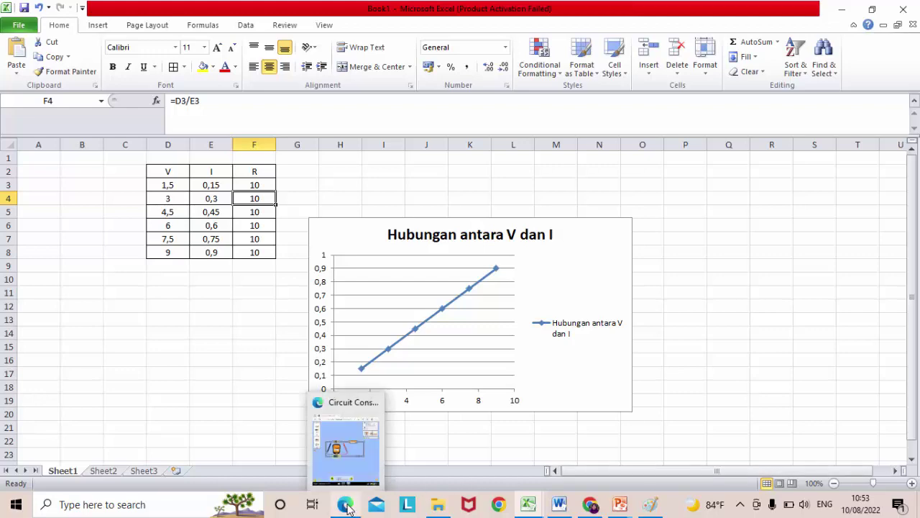
pyautogui.click(341, 453)
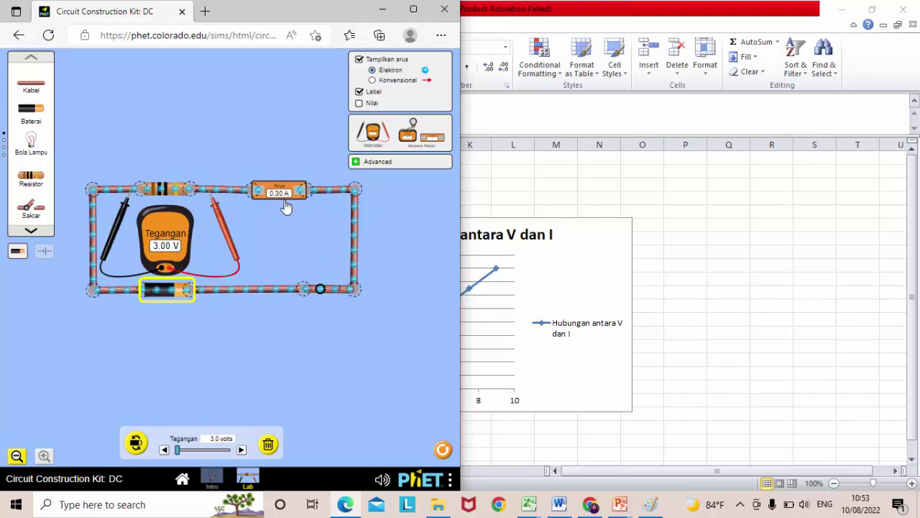
pyautogui.click(165, 191)
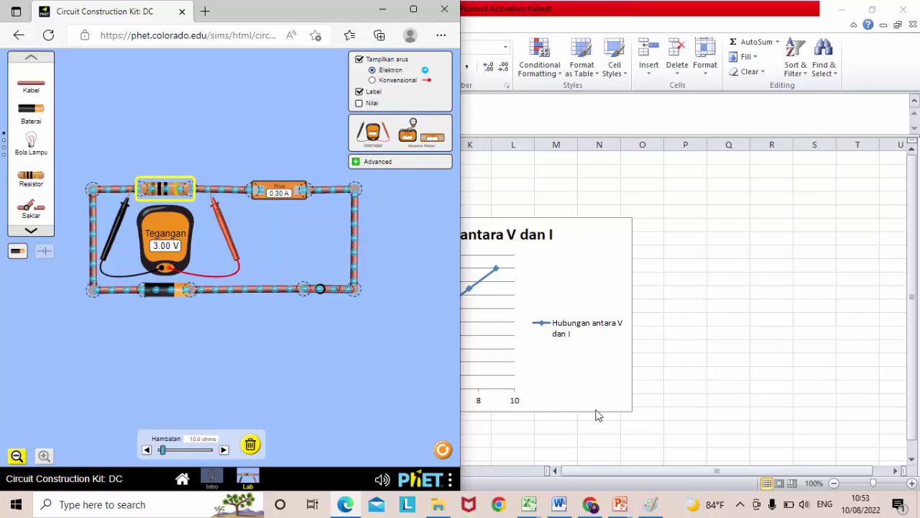
# Switch to the running PowerPoint slide show and advance to the slide with the V, I, R table and chart.
pyautogui.moveTo(620, 504)
pyautogui.click(672, 430)
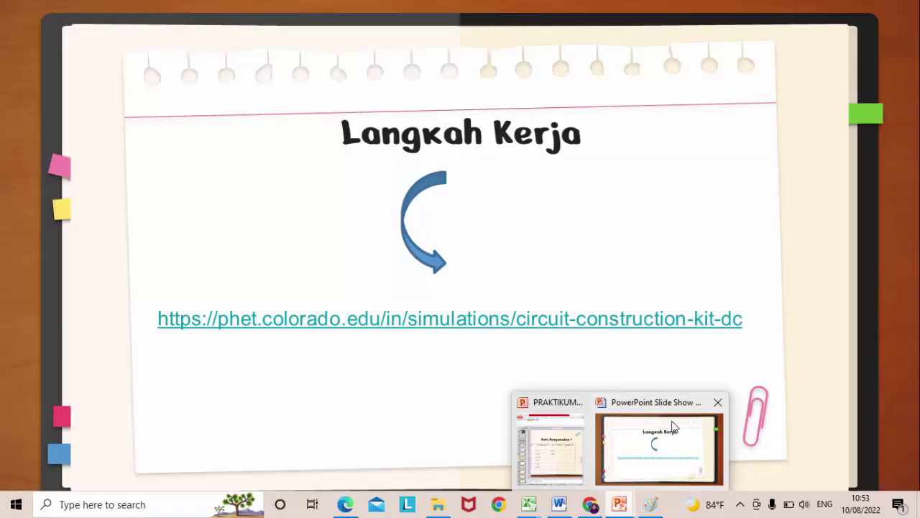
pyautogui.click(675, 427)
pyautogui.click(675, 427)
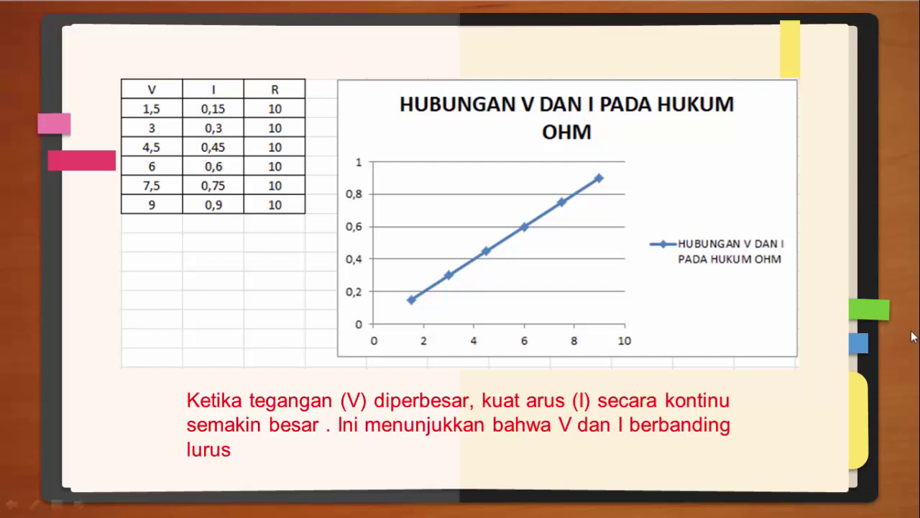
# End the slide show and choose to continue the Camtasia recording.
pyautogui.rightClick(799, 397)
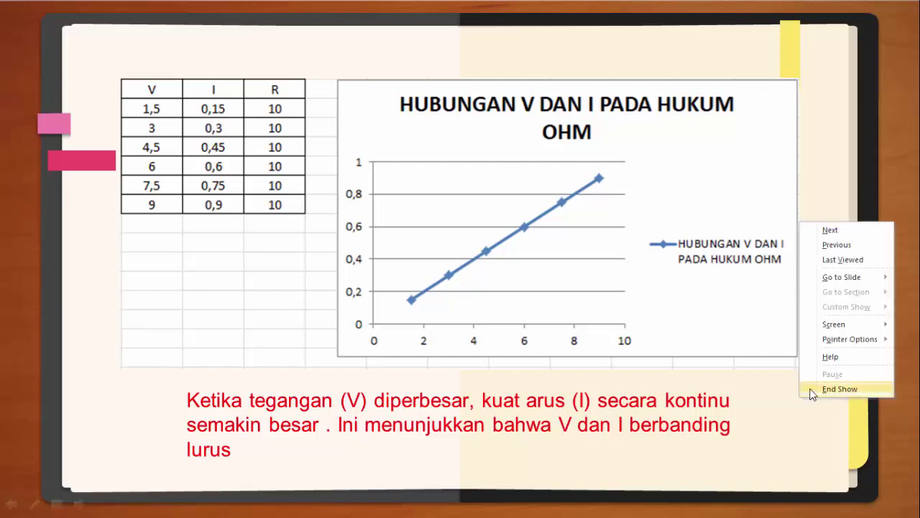
pyautogui.click(813, 388)
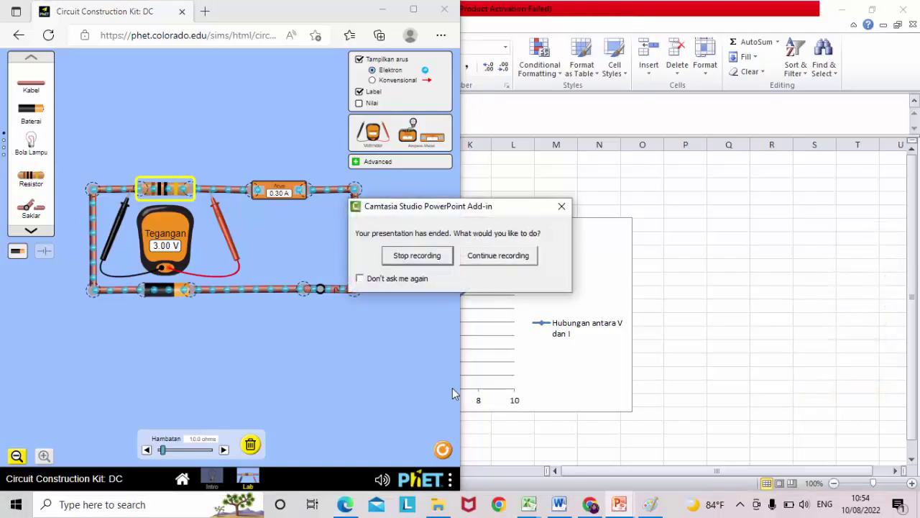
pyautogui.click(501, 255)
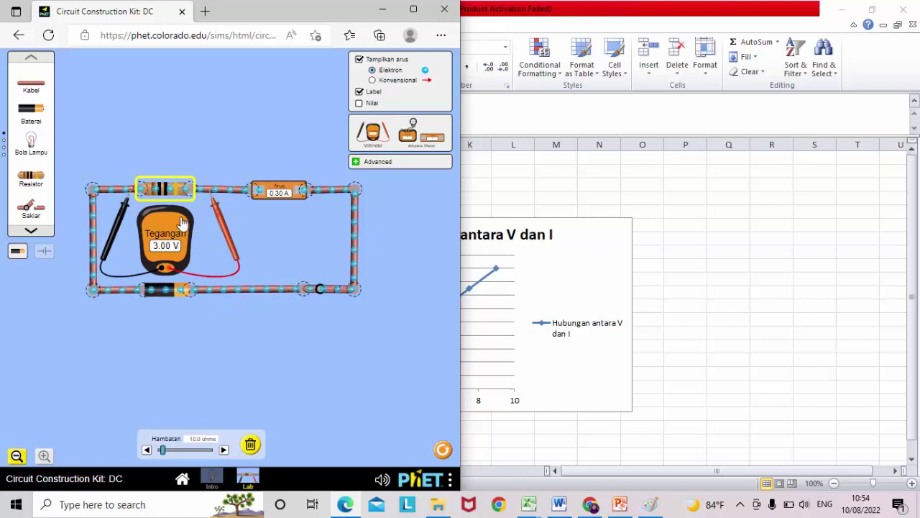
# Remove the voltmeter from the PhET circuit by returning it to the meter toolbox.
pyautogui.moveTo(182, 223); pyautogui.dragTo(378, 136)
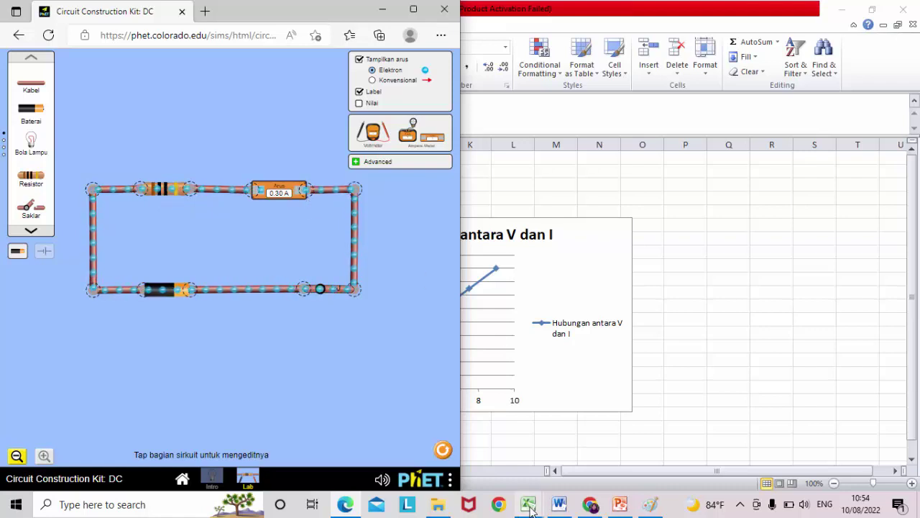
# Switch to the Book2 workbook in Excel, which holds the R, I and V table, and select cell C5.
pyautogui.moveTo(528, 505)
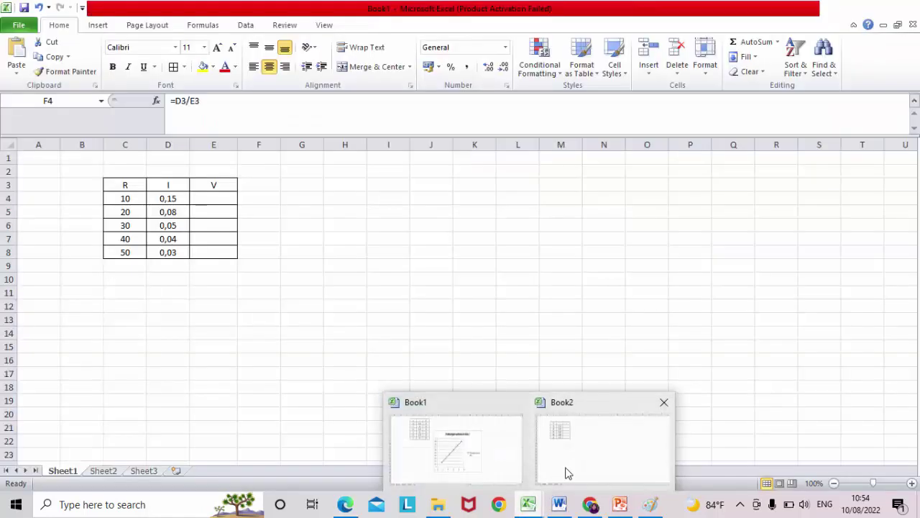
pyautogui.click(566, 473)
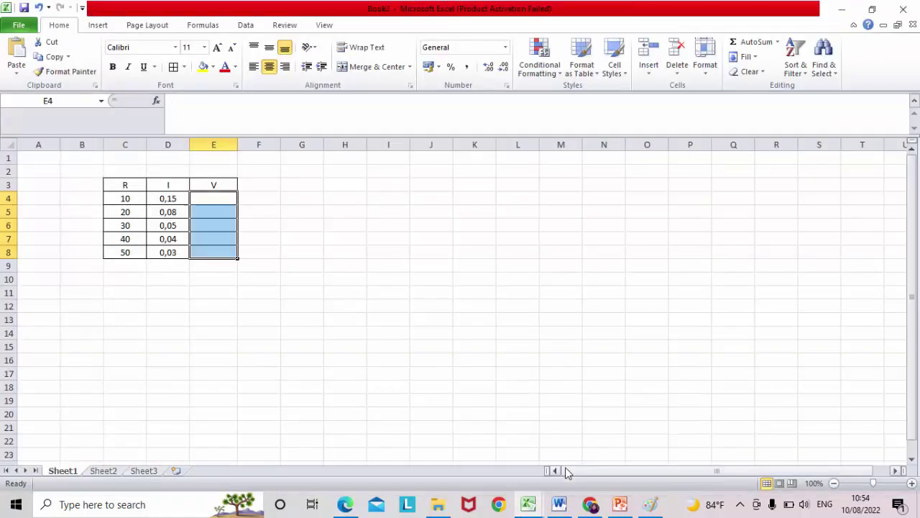
pyautogui.click(131, 207)
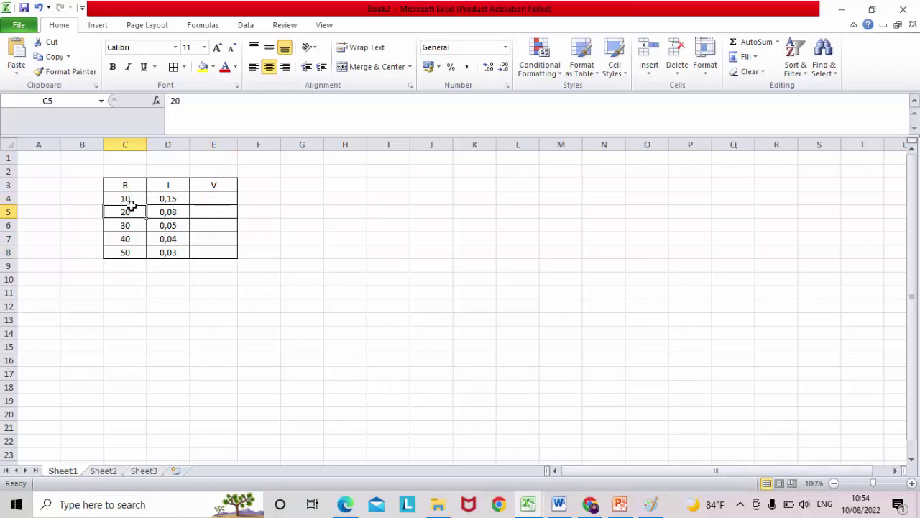
# Show the Book2 workbook side by side with the PhET circuit and select the circuit's resistor.
pyautogui.press('super+Right')
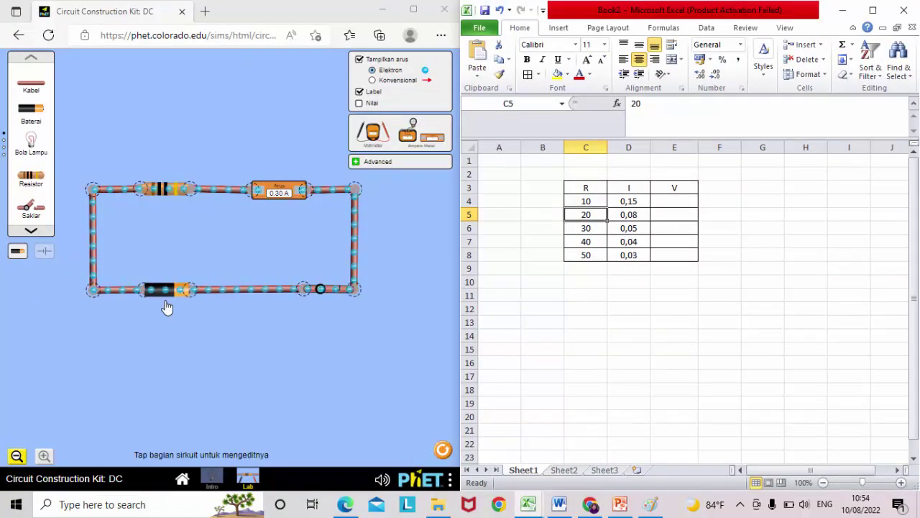
pyautogui.click(163, 194)
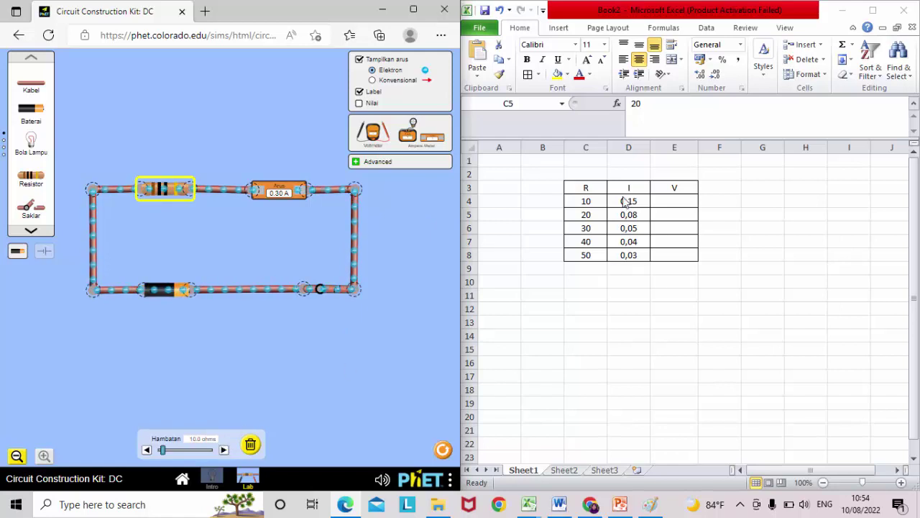
# Clear the currents in D4:D8 of the table and enter 0,30 in D4 for the 10 ohm resistance.
pyautogui.moveTo(626, 201); pyautogui.dragTo(625, 249)
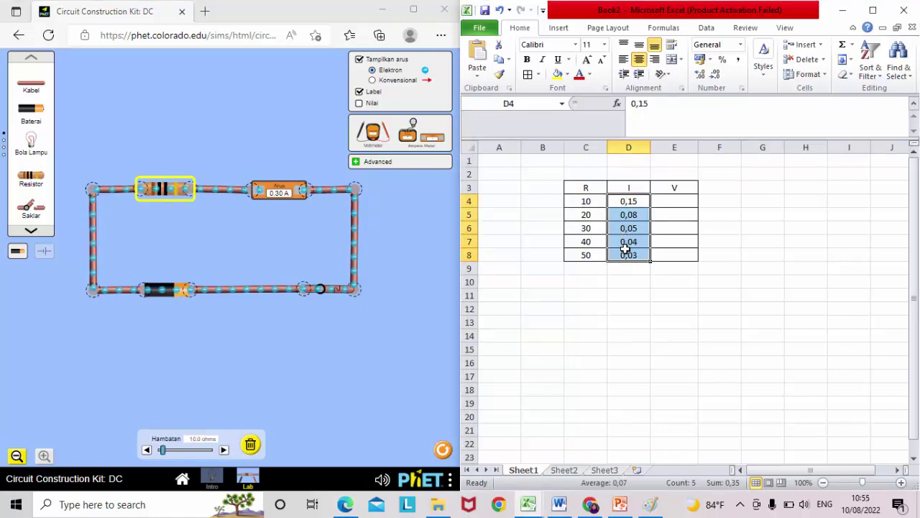
pyautogui.press('Delete')
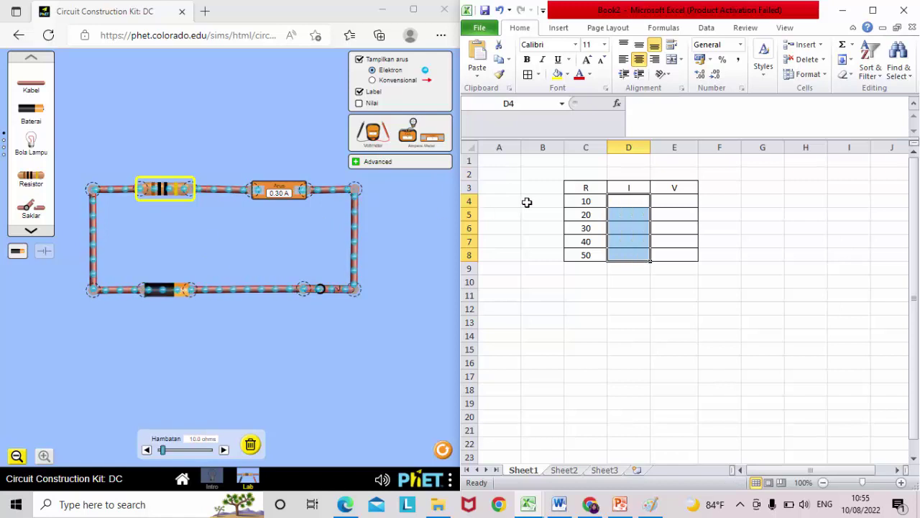
pyautogui.click(622, 206)
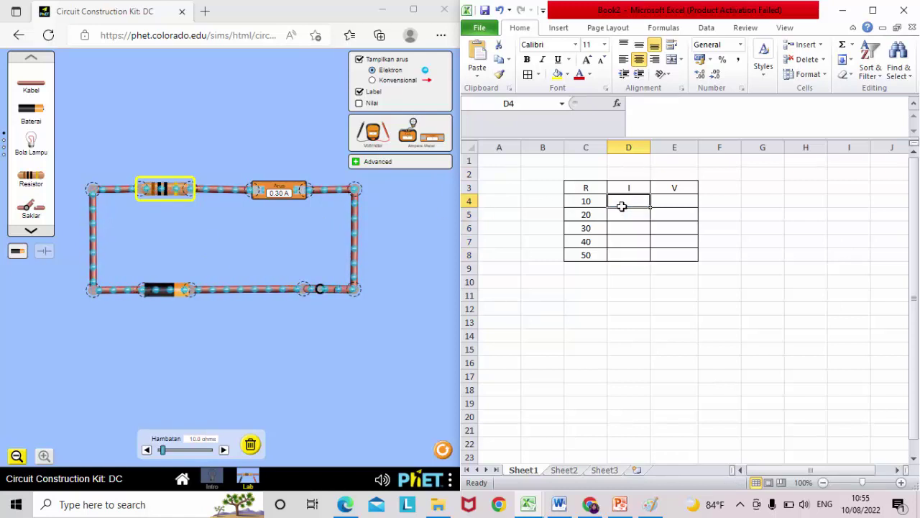
pyautogui.write('0,30')
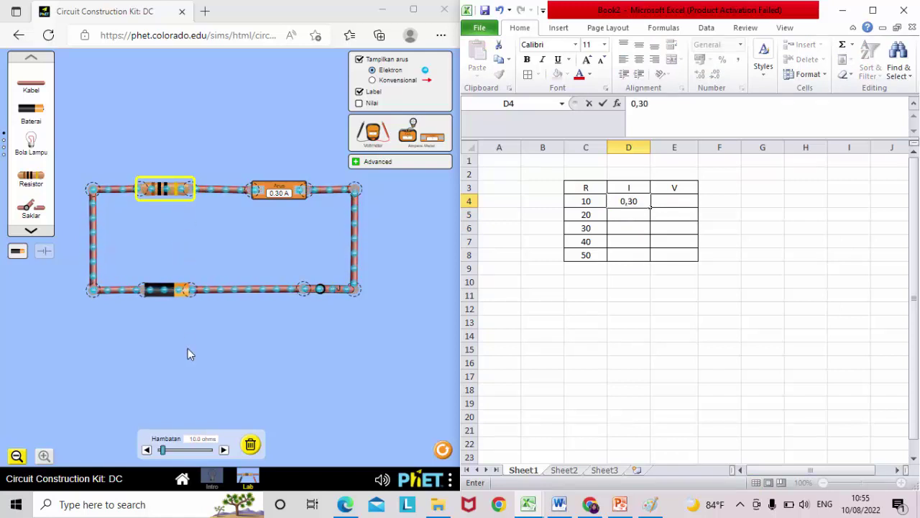
# Set the circuit's resistor to 20 ohms and enter the current 0,15 in cell D5.
pyautogui.click(223, 450)
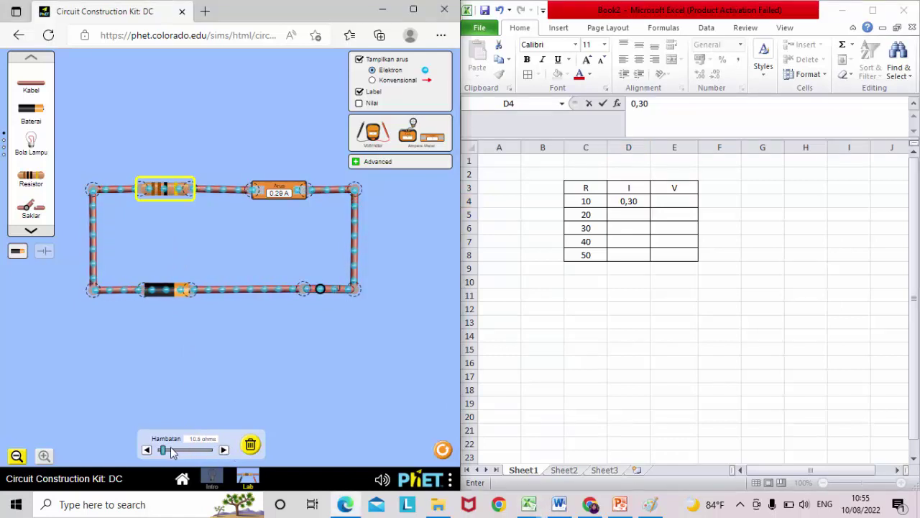
pyautogui.moveTo(164, 451); pyautogui.dragTo(168, 451)
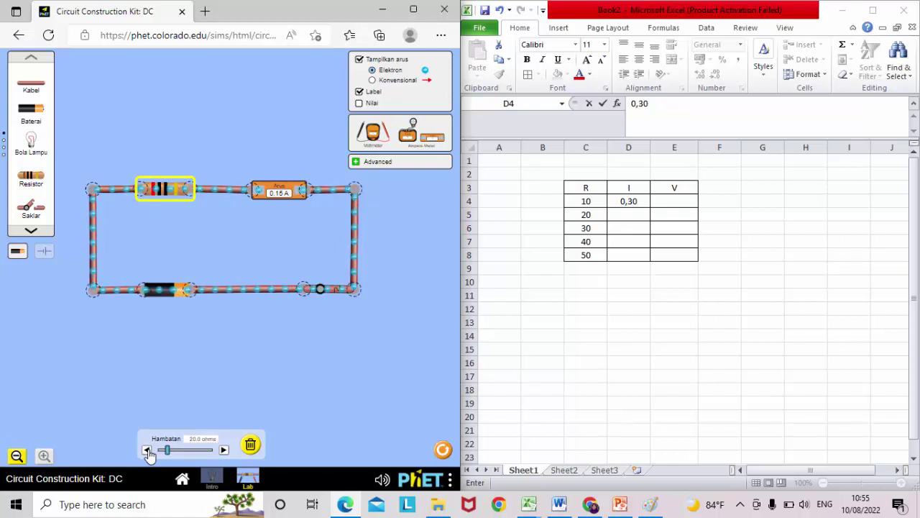
pyautogui.click(635, 214)
pyautogui.write('0,30')
pyautogui.press('Return')
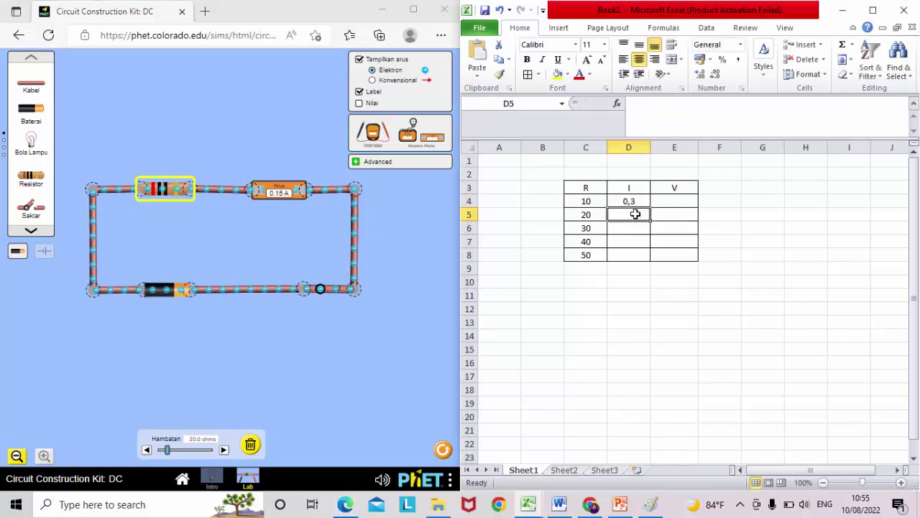
pyautogui.write('0,15')
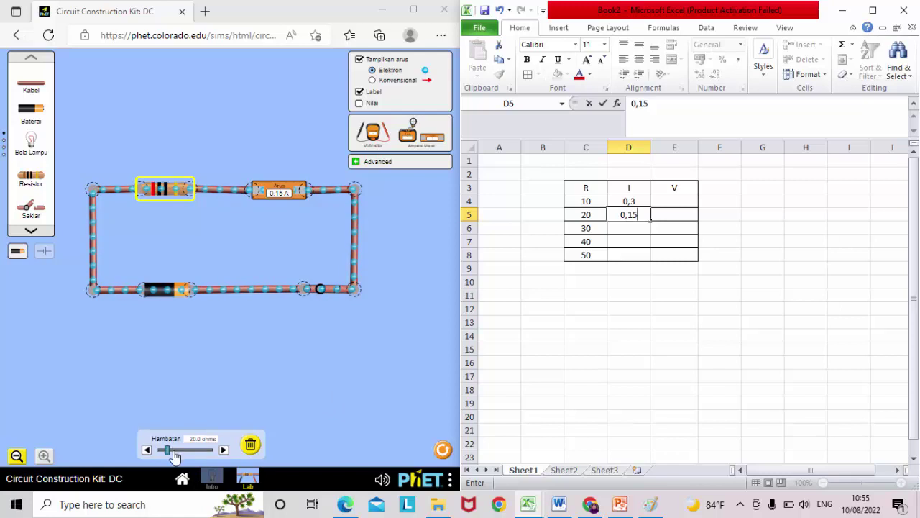
# Set the circuit's resistor to 30 ohms and enter the current 0,10 in cell D6.
pyautogui.click(172, 451)
pyautogui.click(146, 450)
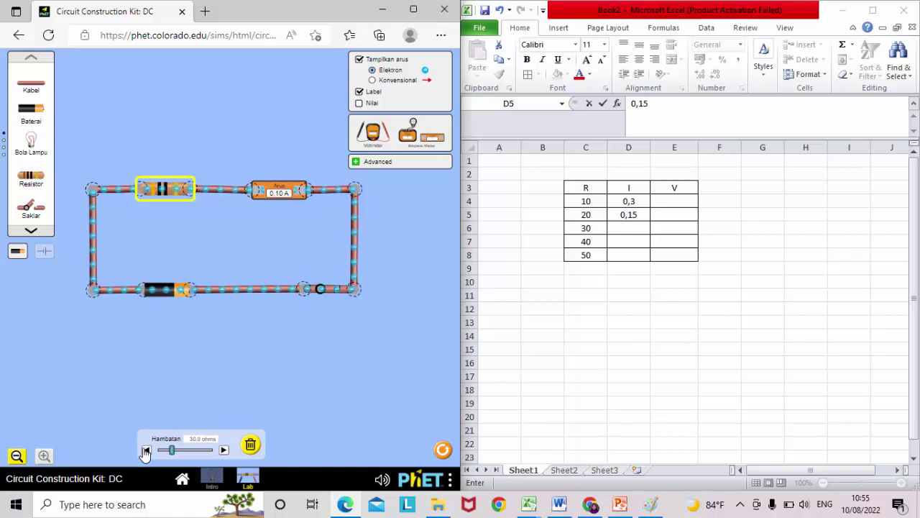
pyautogui.click(622, 226)
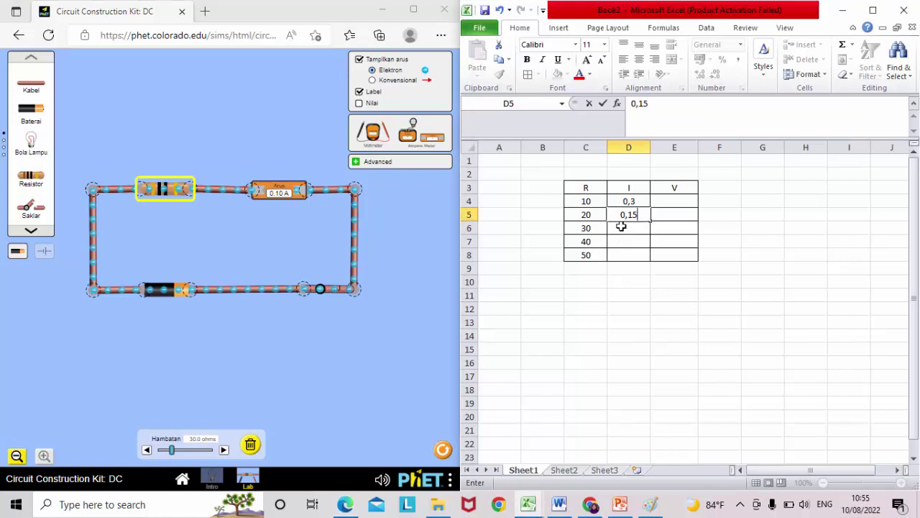
pyautogui.click(621, 226)
pyautogui.write('0,10')
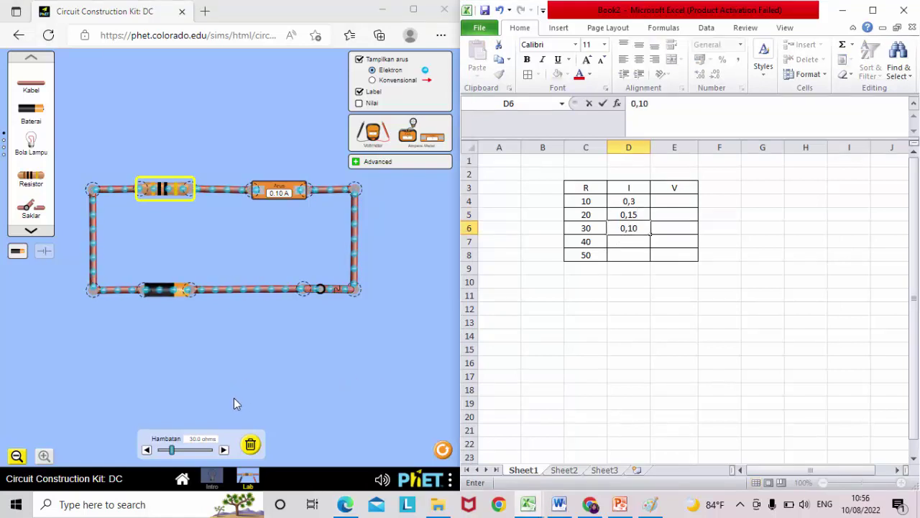
# Set the circuit's resistor to 40 ohms and enter the current 0,07 in cell D7.
pyautogui.click(180, 455)
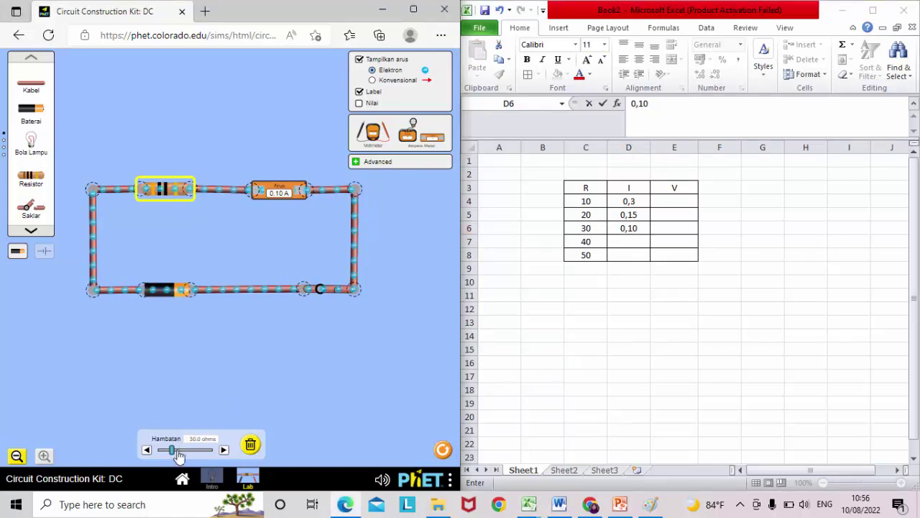
pyautogui.click(177, 451)
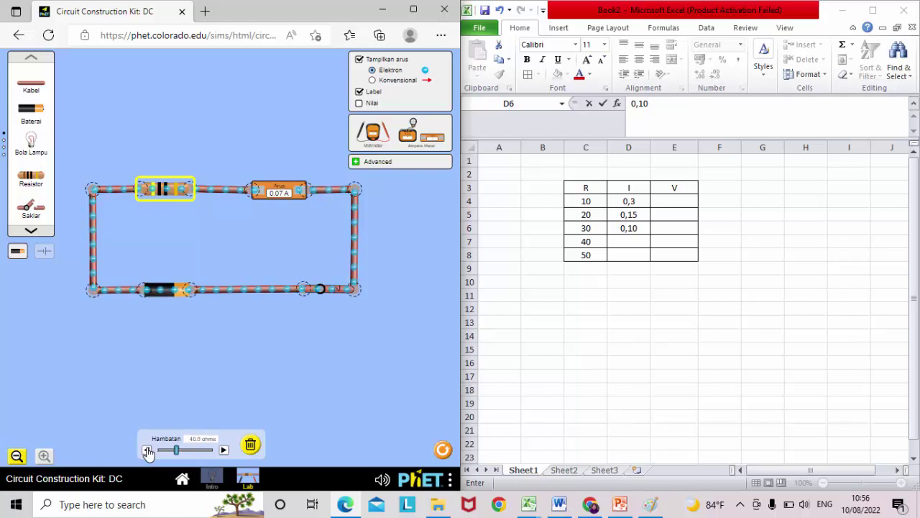
pyautogui.click(625, 242)
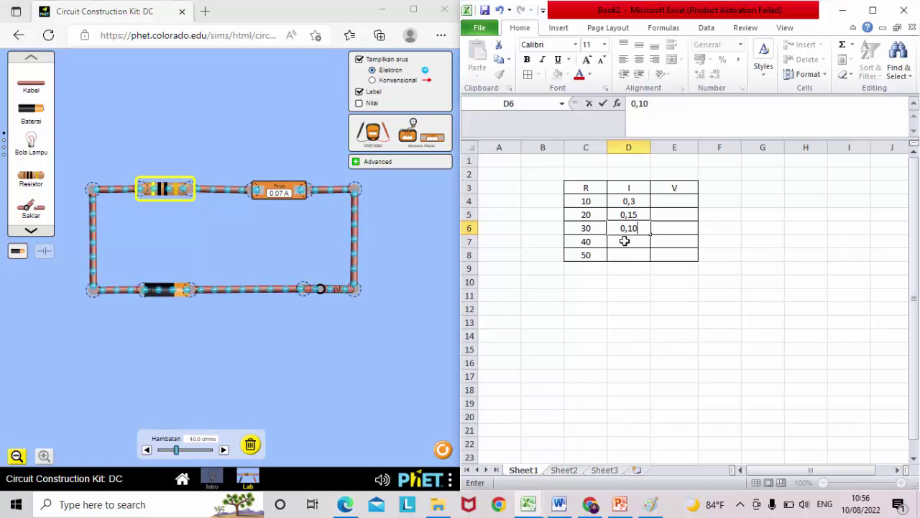
pyautogui.press('Return')
pyautogui.write('0,07')
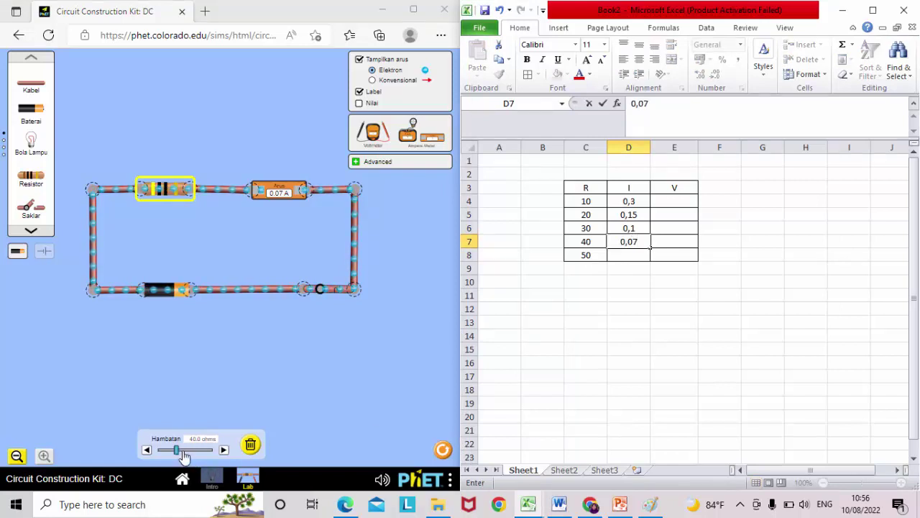
# Set the circuit's resistor to 50 ohms and enter the current 0,06 in cell D8.
pyautogui.moveTo(184, 457); pyautogui.dragTo(189, 457)
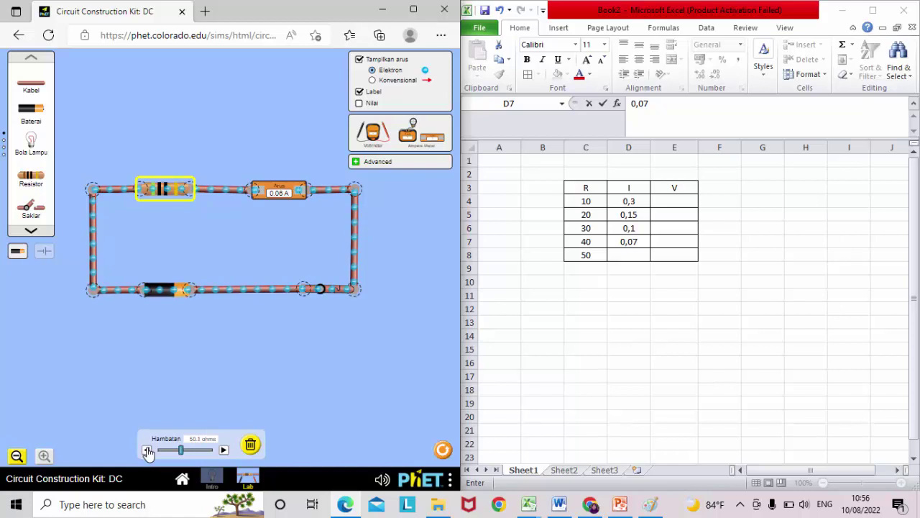
pyautogui.click(628, 255)
pyautogui.click(628, 255)
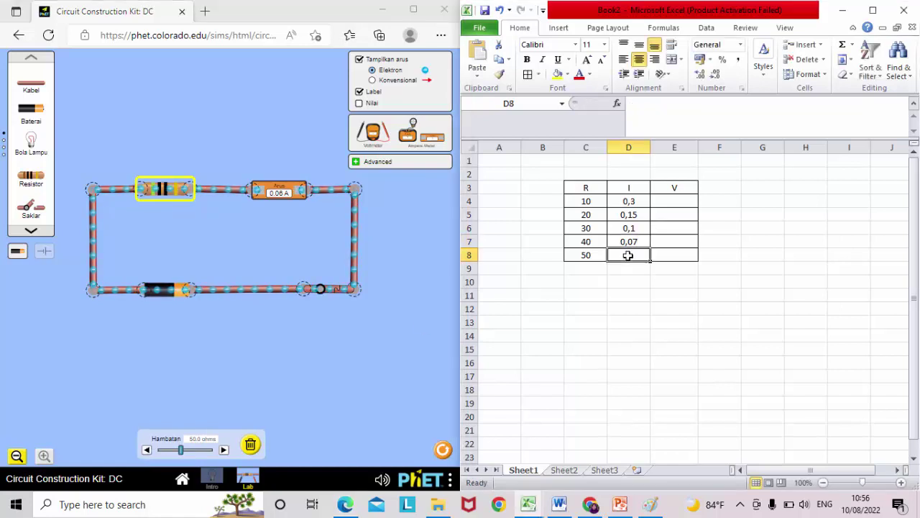
pyautogui.write('0,06')
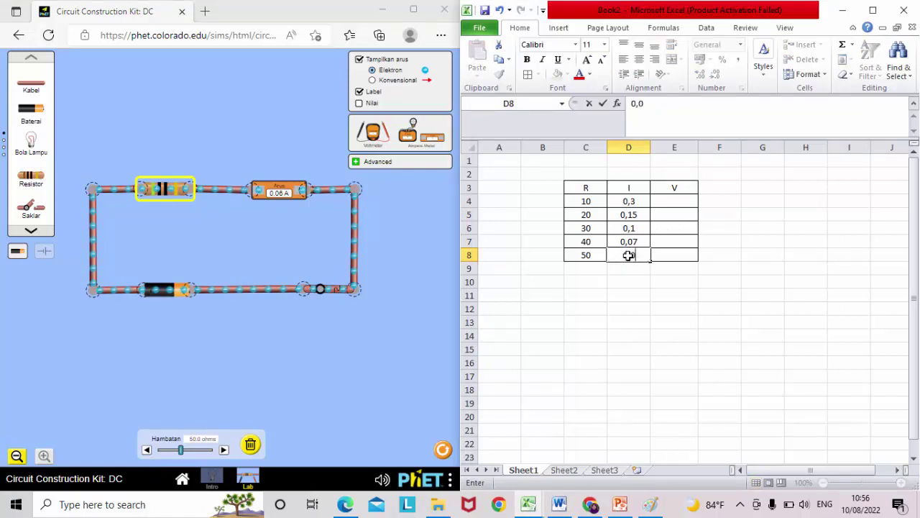
pyautogui.click(755, 279)
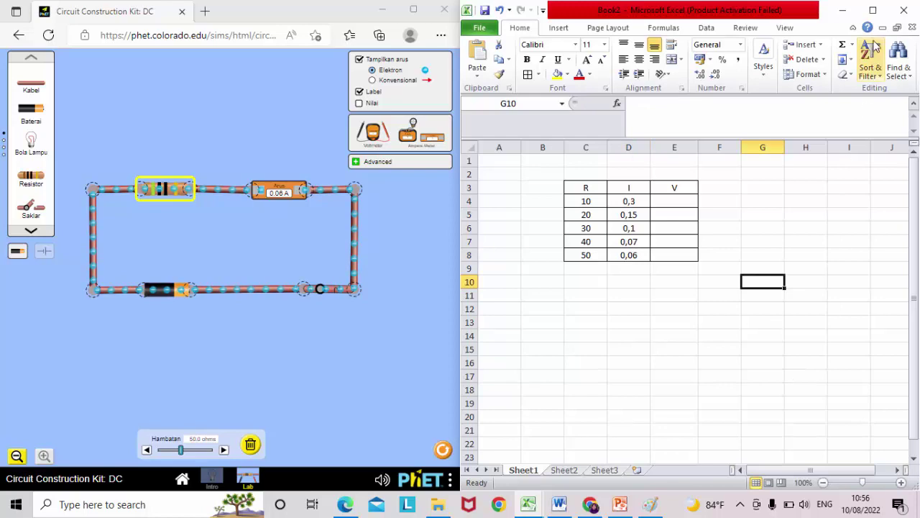
# Maximize the Book2 workbook and insert an empty scatter chart with smooth lines and markers.
pyautogui.click(874, 11)
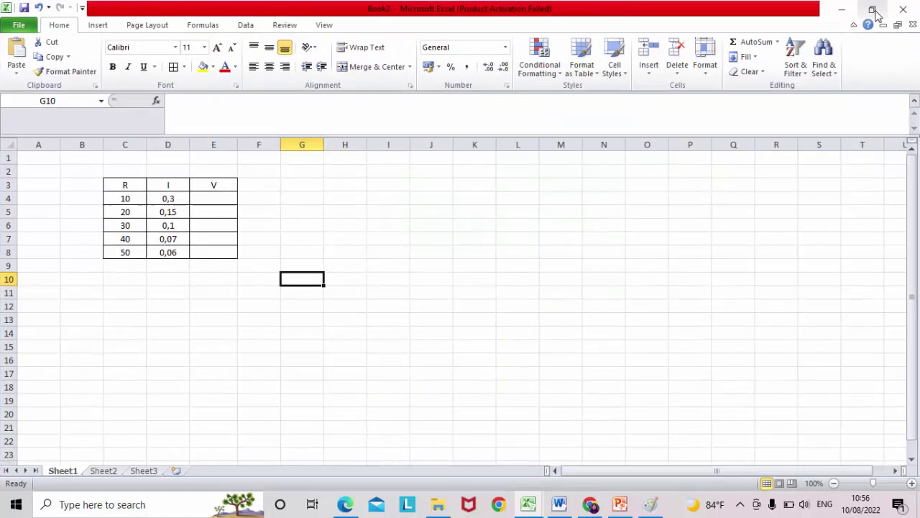
pyautogui.click(99, 26)
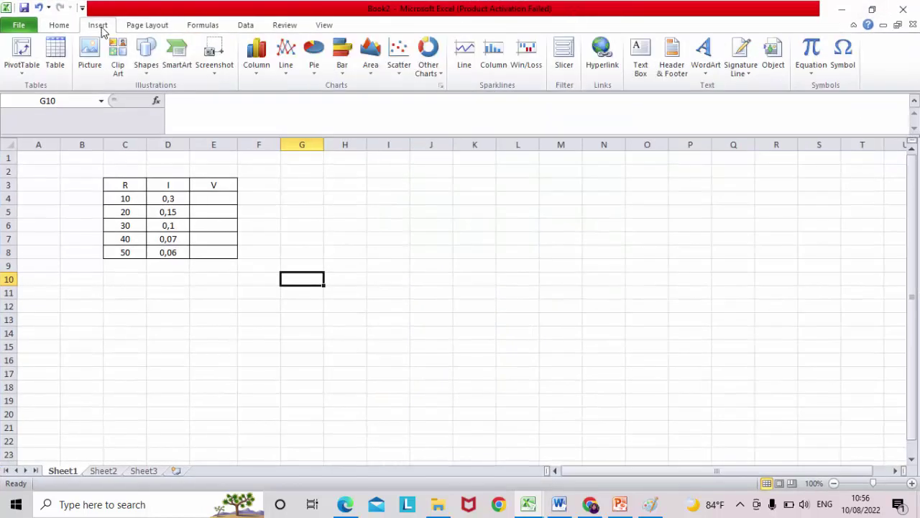
pyautogui.click(402, 70)
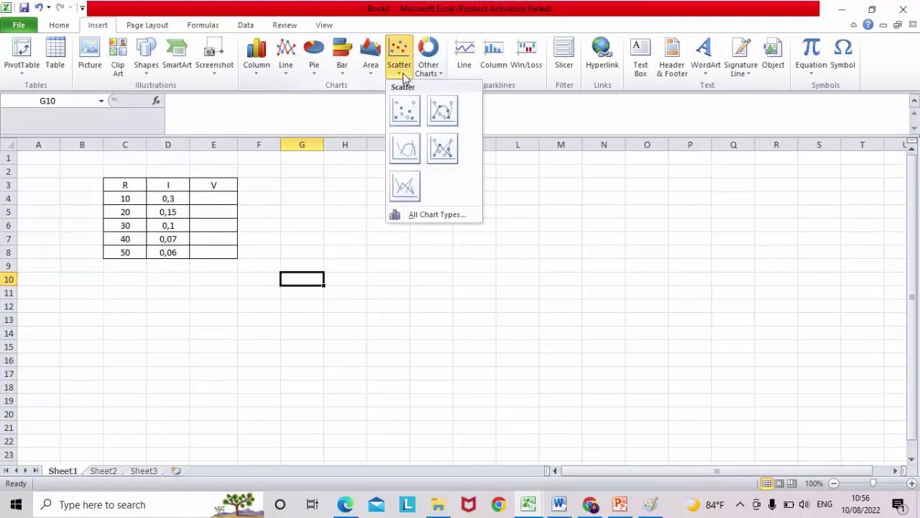
pyautogui.click(442, 111)
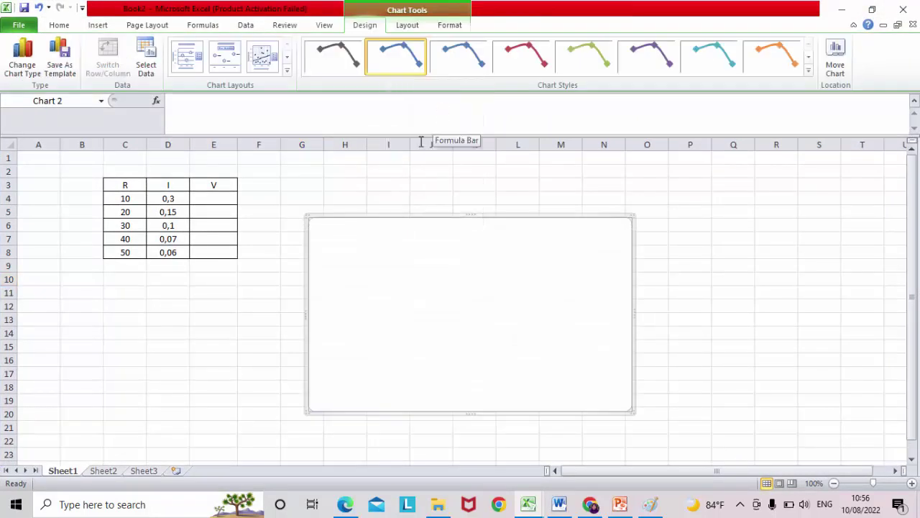
# Add a chart series named "Hubungan antara I dan R" with the R values in C4:C8 as its X values.
pyautogui.rightClick(381, 314)
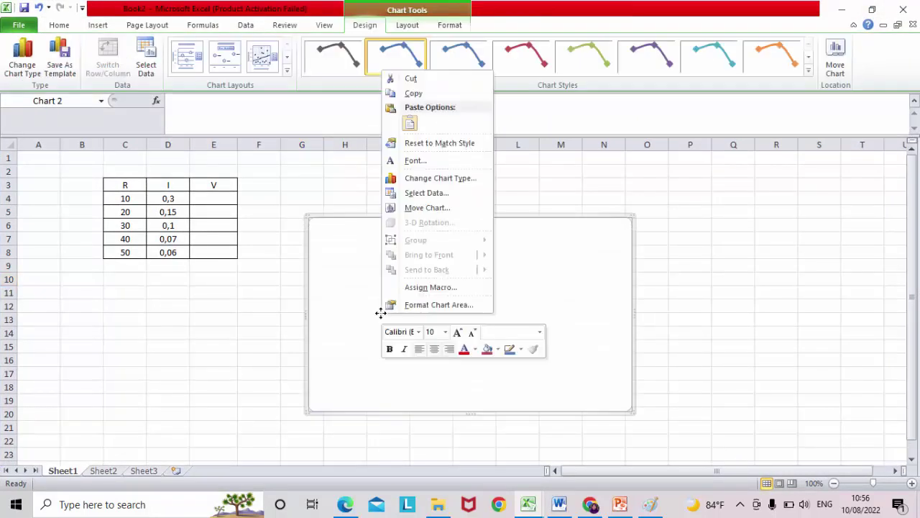
pyautogui.click(446, 194)
pyautogui.click(172, 334)
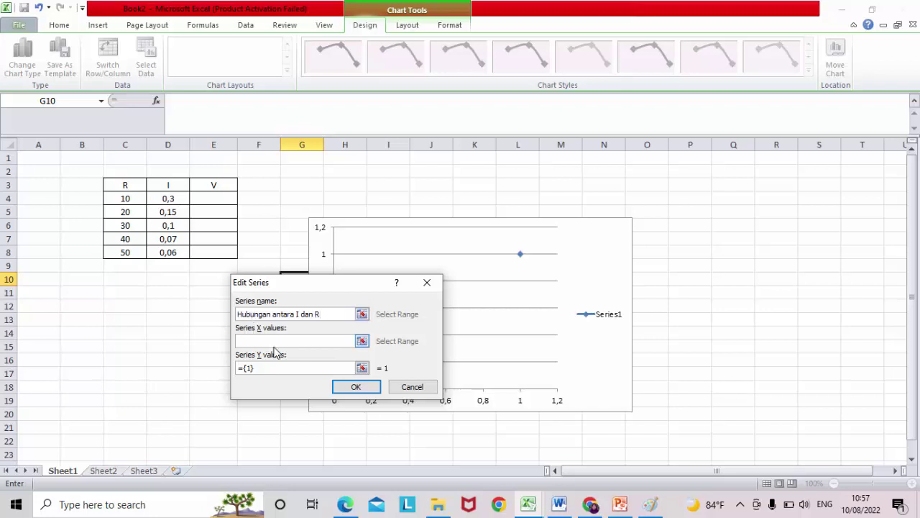
pyautogui.click(361, 341)
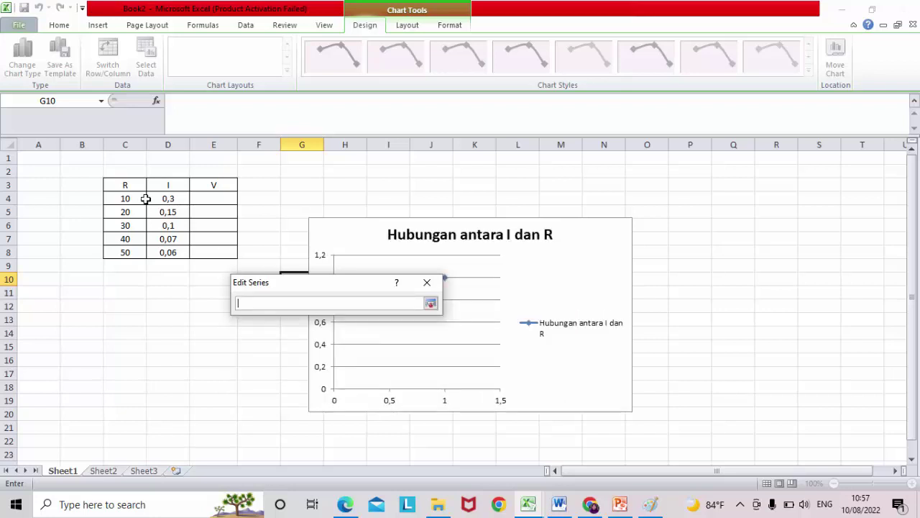
pyautogui.moveTo(132, 198); pyautogui.dragTo(128, 251)
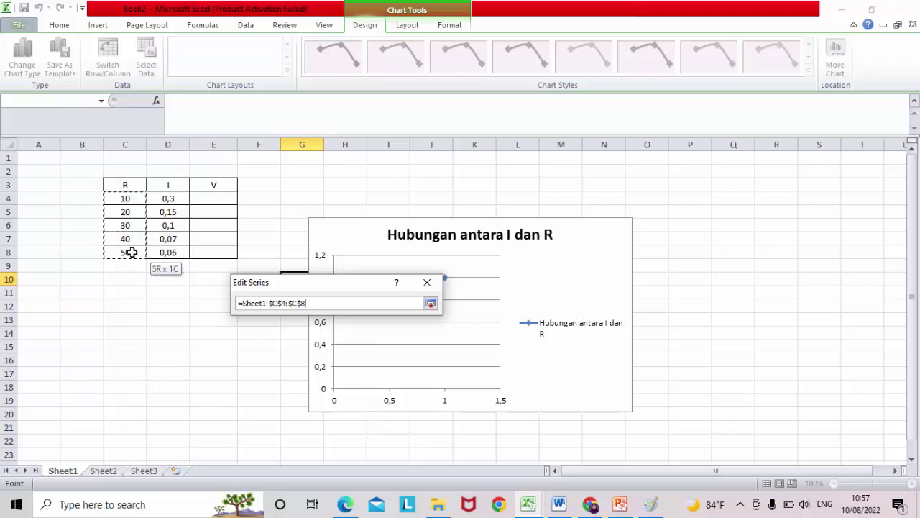
pyautogui.click(430, 303)
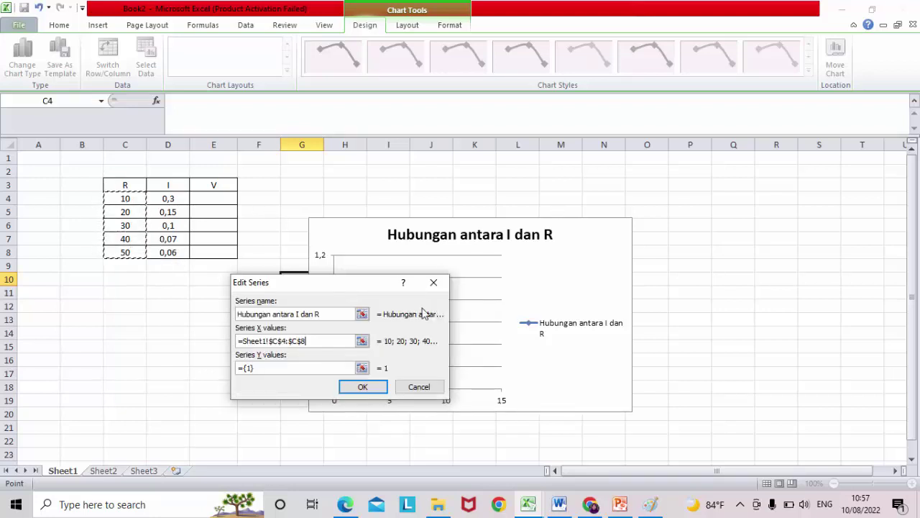
# Set the series' Y values to the currents in D4:D8 and apply the chart's data source.
pyautogui.click(362, 368)
pyautogui.moveTo(166, 200); pyautogui.dragTo(167, 252)
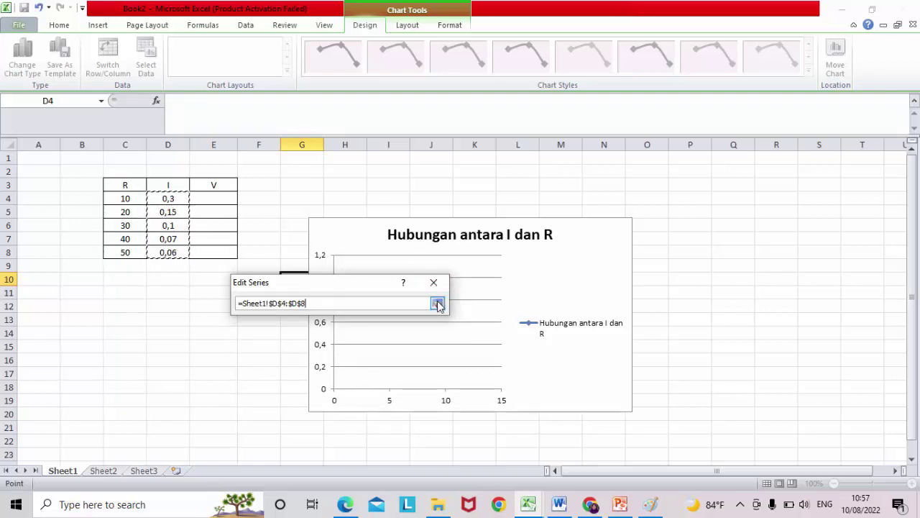
pyautogui.click(437, 304)
pyautogui.click(380, 389)
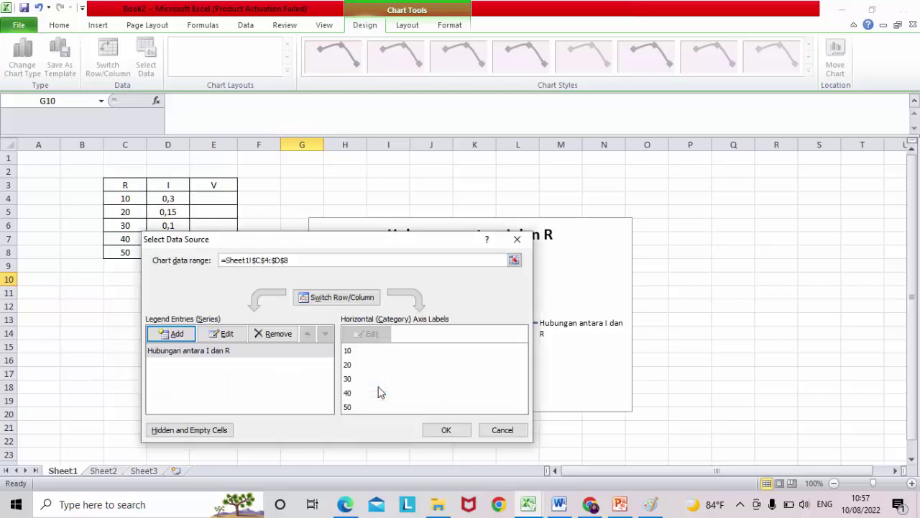
pyautogui.click(459, 430)
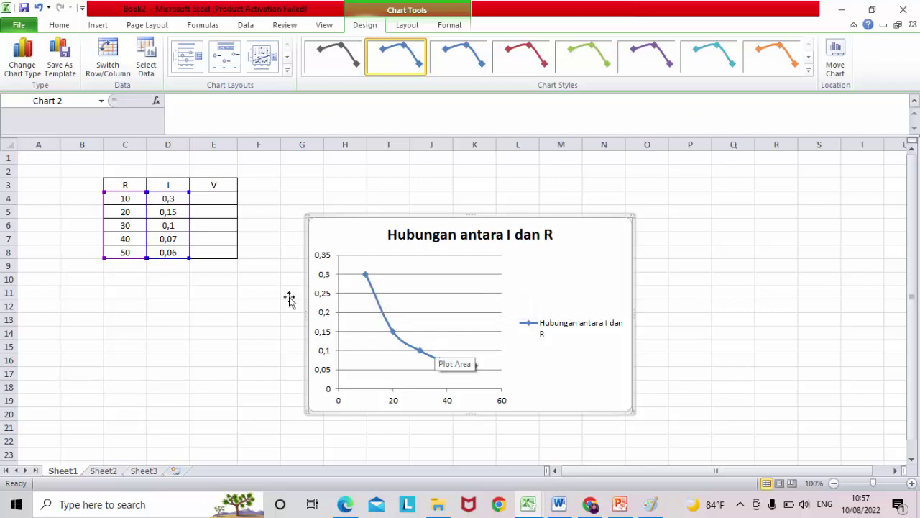
pyautogui.click(213, 293)
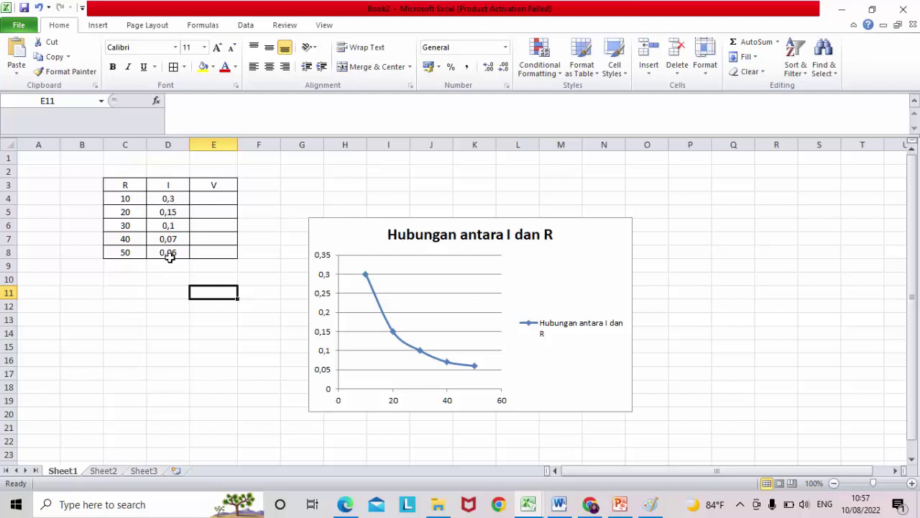
pyautogui.click(386, 323)
pyautogui.click(700, 242)
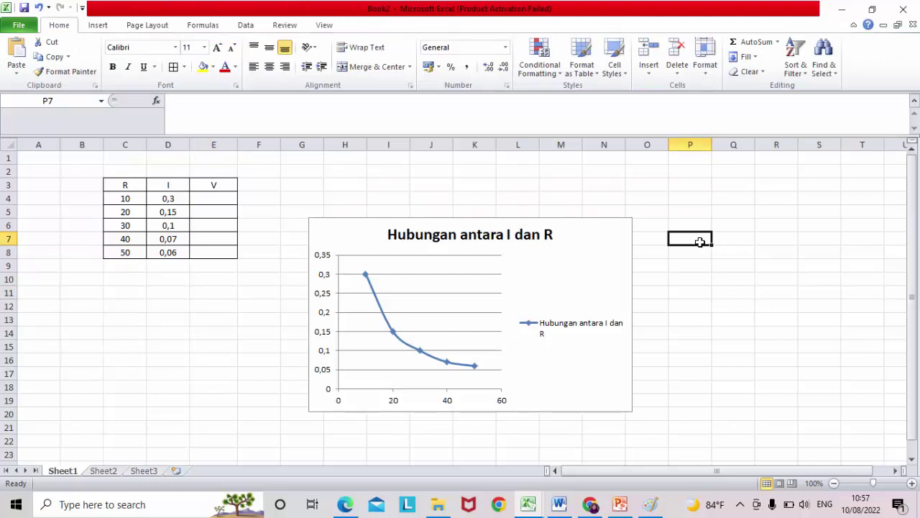
# Calculate the voltage for the 10 ohm row in cell E4 with the formula =C4*D4.
pyautogui.click(223, 200)
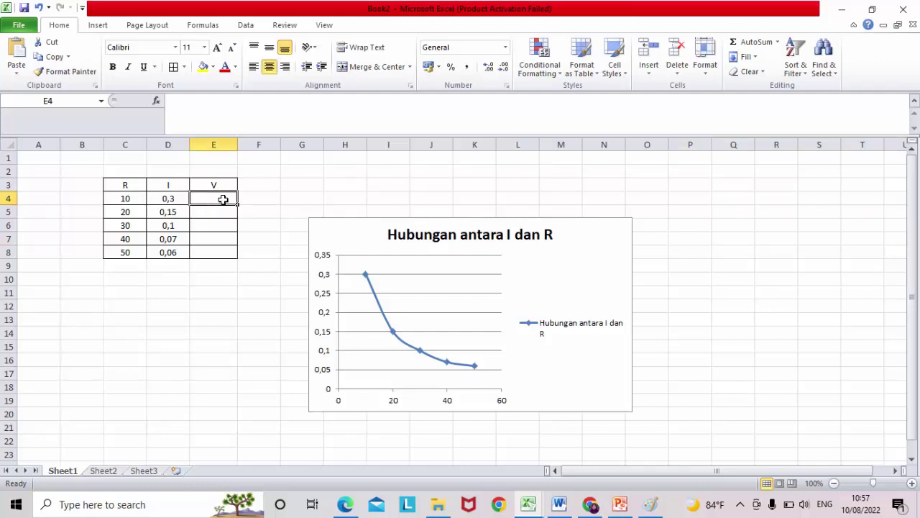
pyautogui.write('=')
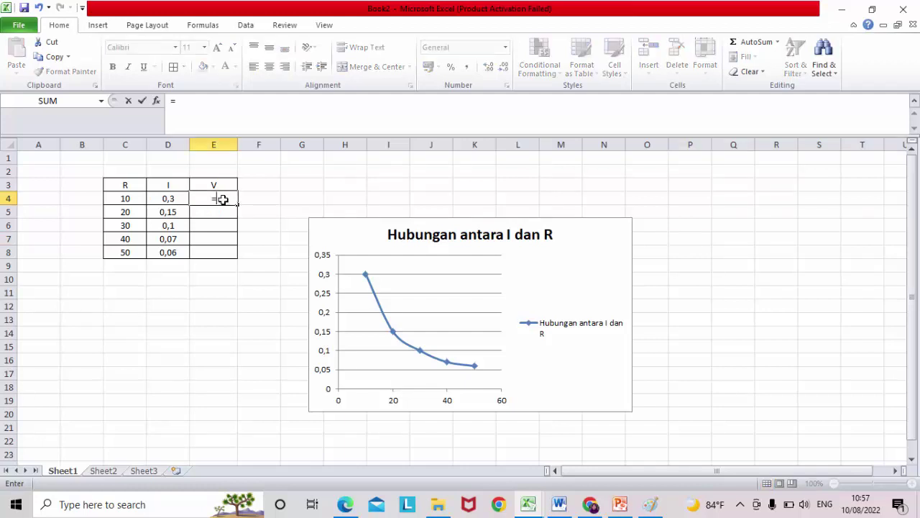
pyautogui.click(127, 199)
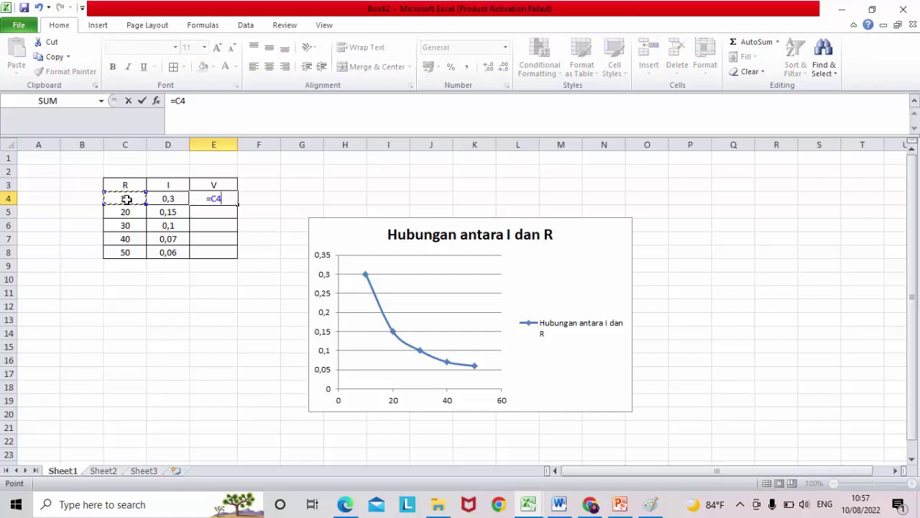
pyautogui.write('*')
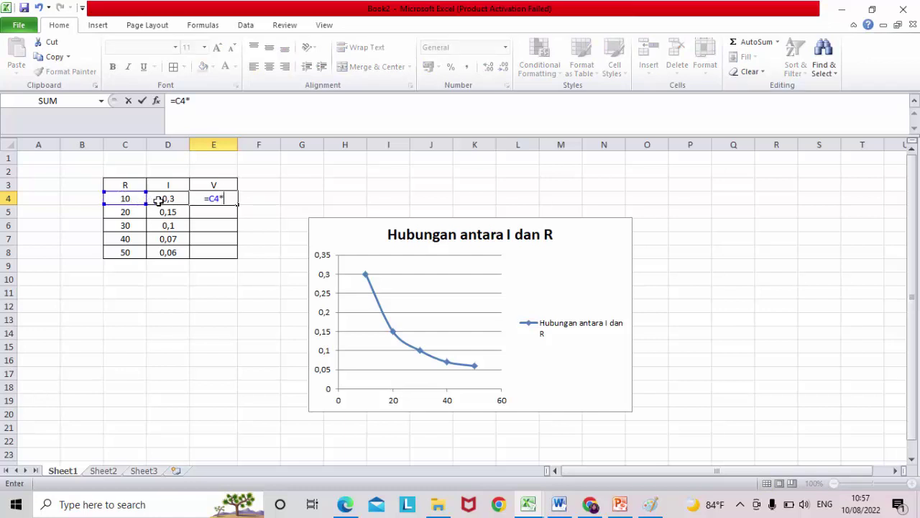
pyautogui.click(158, 200)
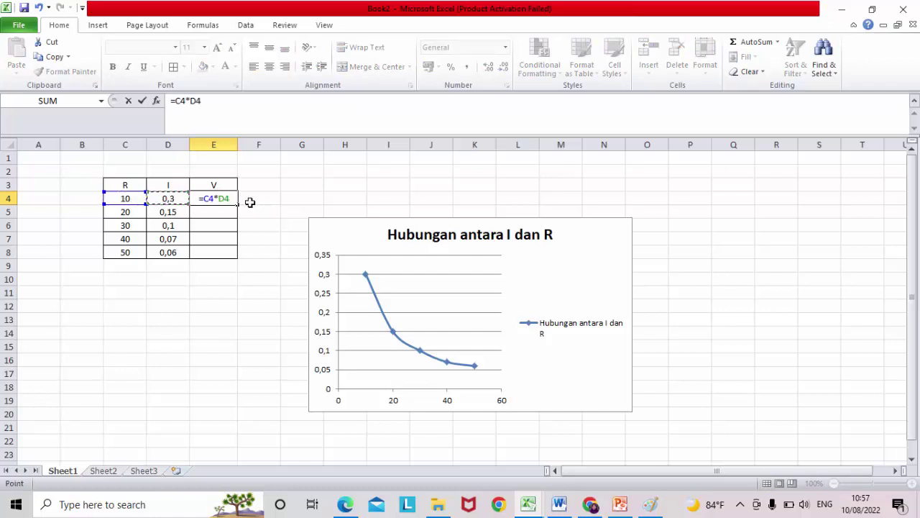
pyautogui.press('Return')
# Fill the voltage formula from E4 down through E8 and check the formula in the 40 ohm row.
pyautogui.click(230, 201)
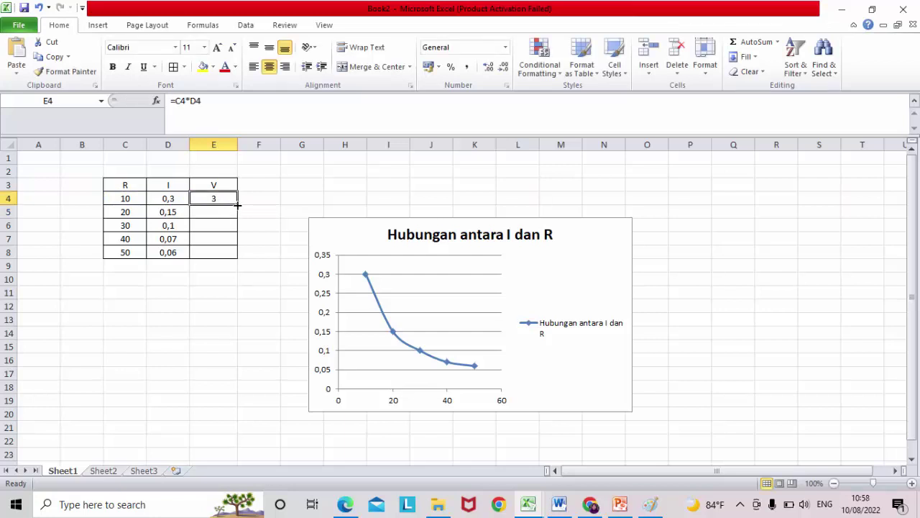
pyautogui.moveTo(237, 205); pyautogui.dragTo(241, 257)
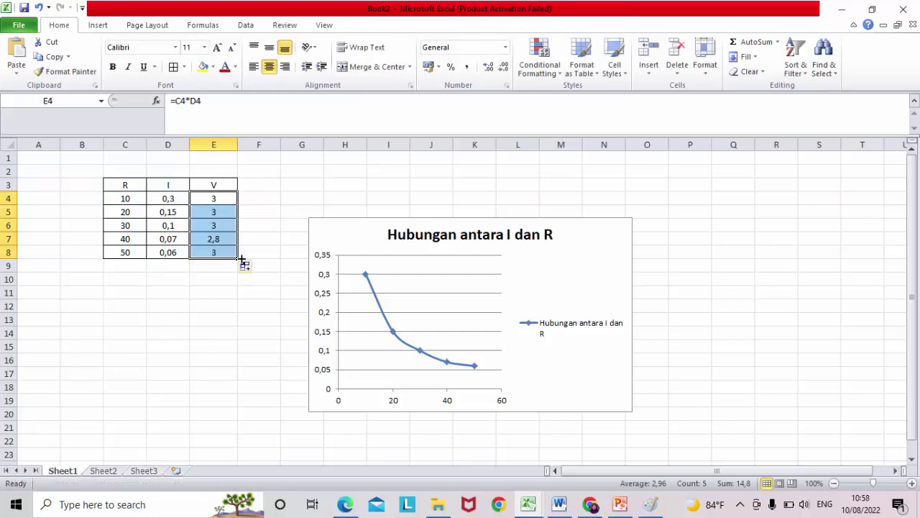
pyautogui.click(262, 221)
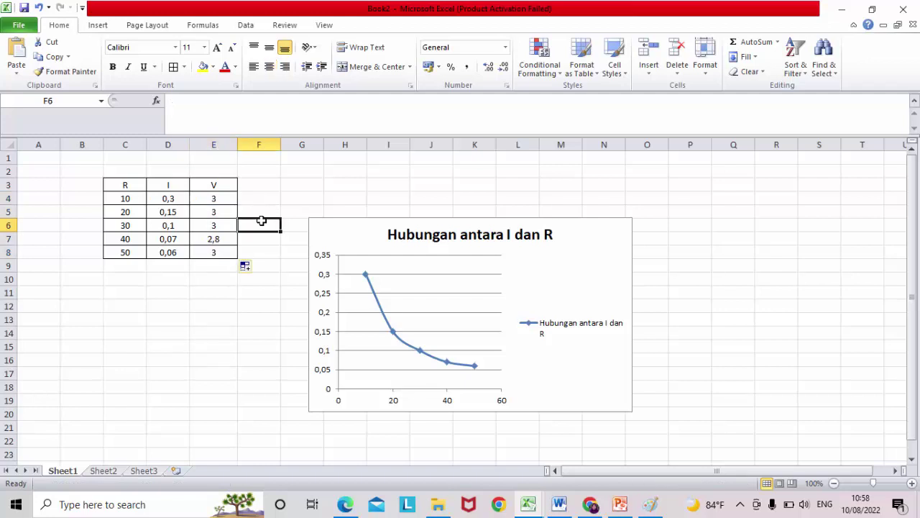
pyautogui.click(225, 241)
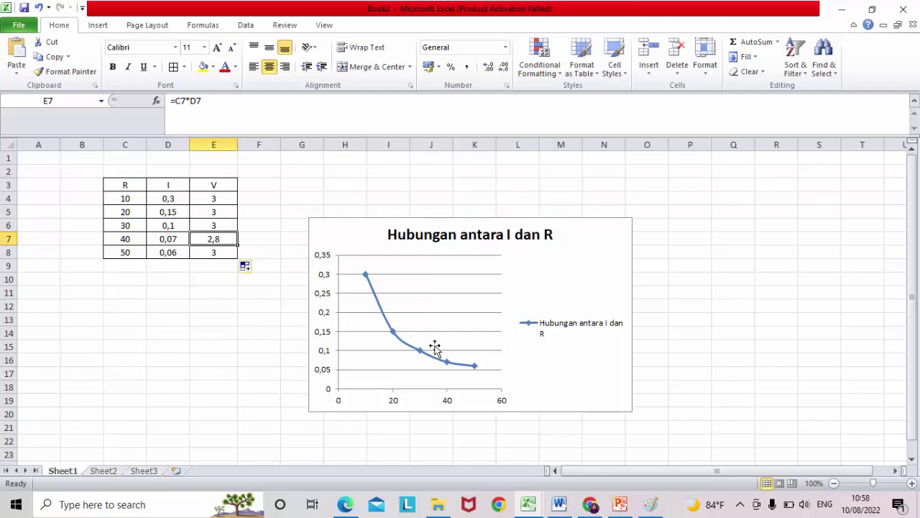
# Switch to PowerPoint and run the slide show from "Data Pengamatan 1" through to the slide with the R, I and V table and curve.
pyautogui.click(620, 505)
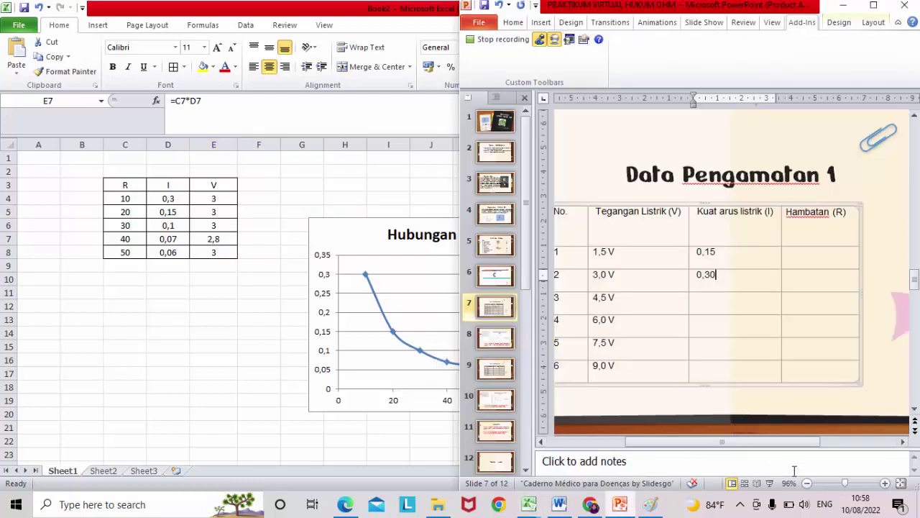
pyautogui.click(771, 485)
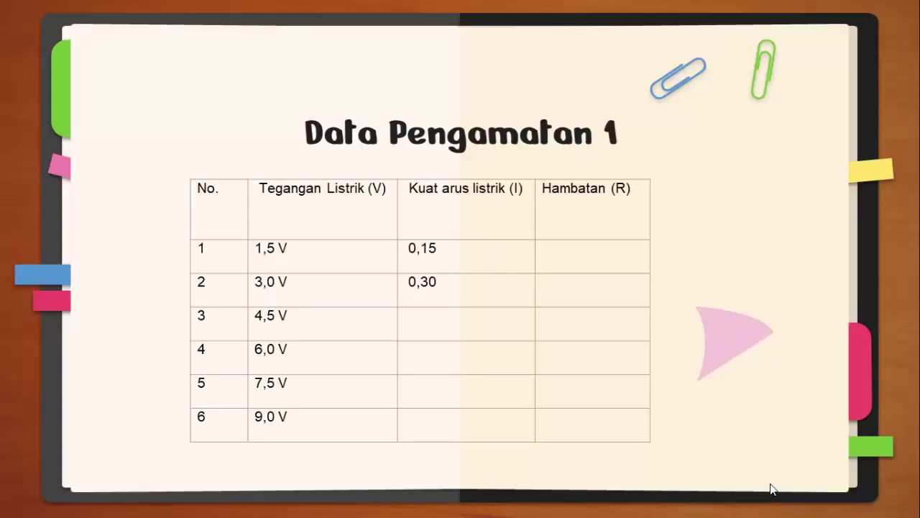
pyautogui.click(770, 484)
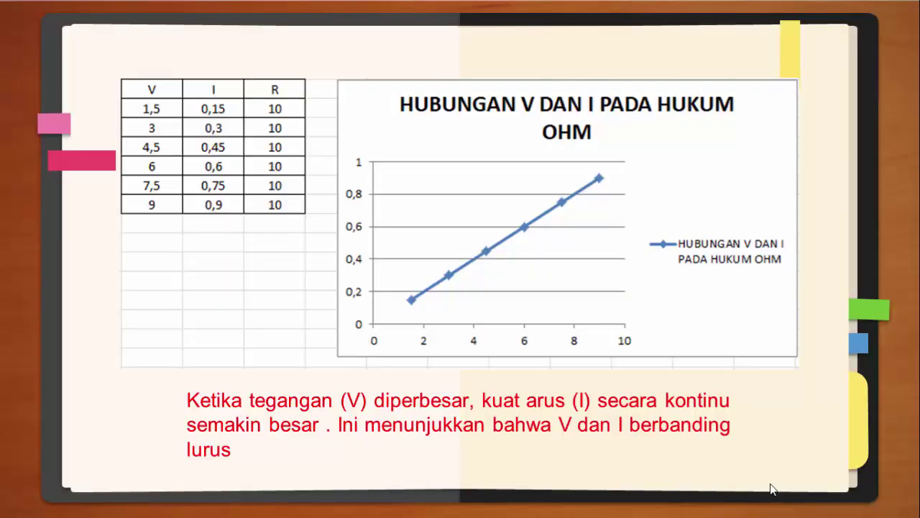
pyautogui.click(770, 484)
pyautogui.click(771, 484)
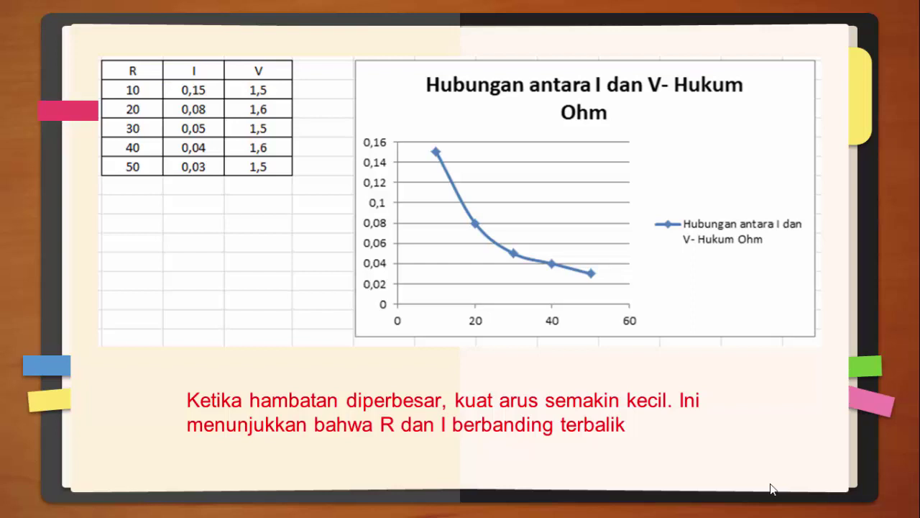